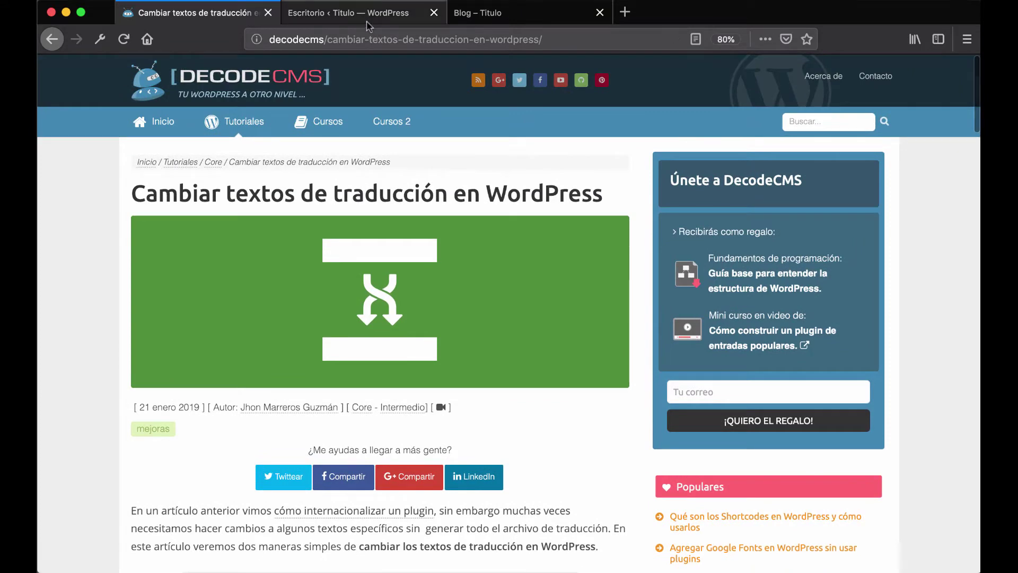
Switch to the WordPress admin dashboard and look over its overview and activity widgets.
{"action": "left_click", "coordinate": [366, 14]}
{"action": "scroll", "coordinate": [433, 201], "scroll_direction": "down", "scroll_amount": 3}
{"action": "scroll", "coordinate": [432, 201], "scroll_direction": "down", "scroll_amount": 2}
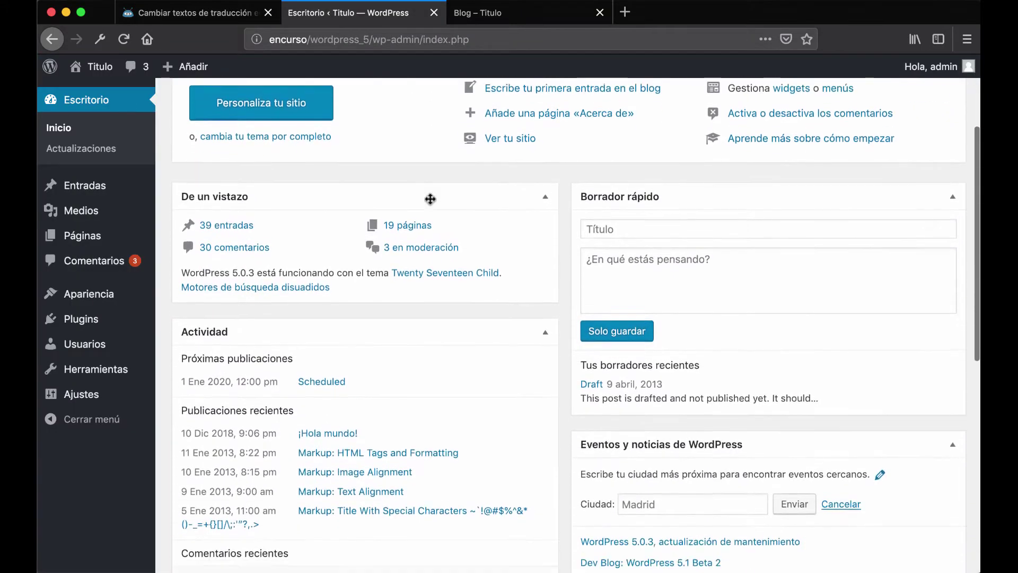
{"action": "scroll", "coordinate": [432, 200], "scroll_direction": "up", "scroll_amount": 3}
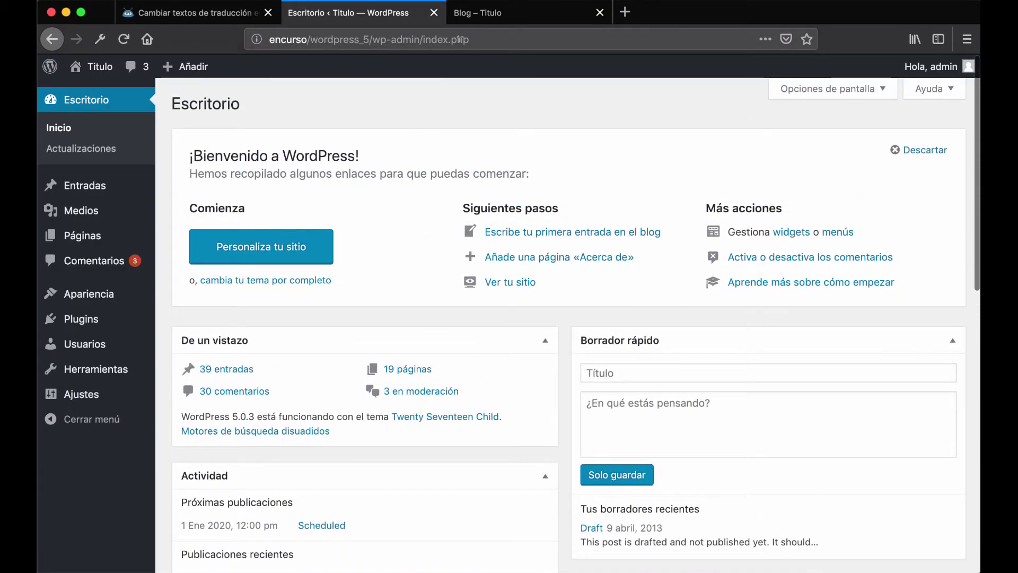
Examine the comment form on the site's Blog page, including its heading, comment field and "Publicar comentario" button.
{"action": "key", "text": "ctrl+Tab"}
{"action": "scroll", "coordinate": [492, 157], "scroll_direction": "down", "scroll_amount": 3}
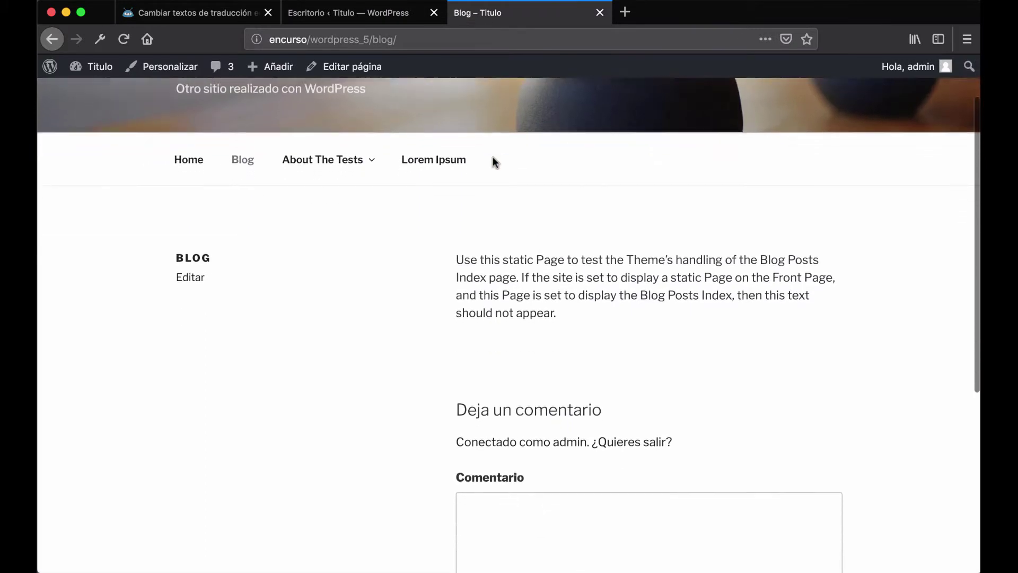
{"action": "scroll", "coordinate": [492, 157], "scroll_direction": "down", "scroll_amount": 5}
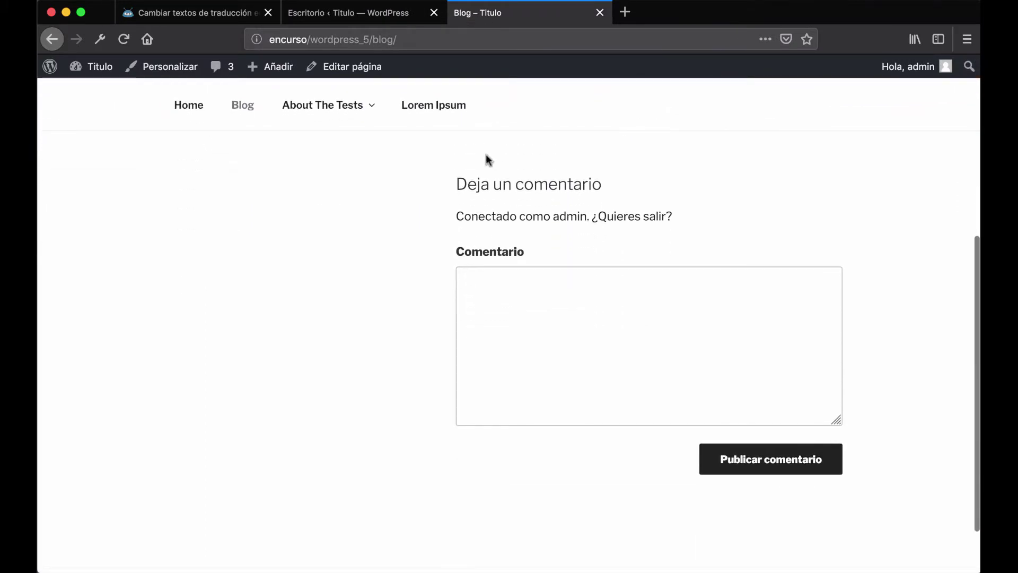
{"action": "left_click_drag", "start_coordinate": [438, 187], "coordinate": [700, 221]}
{"action": "left_click", "coordinate": [413, 310]}
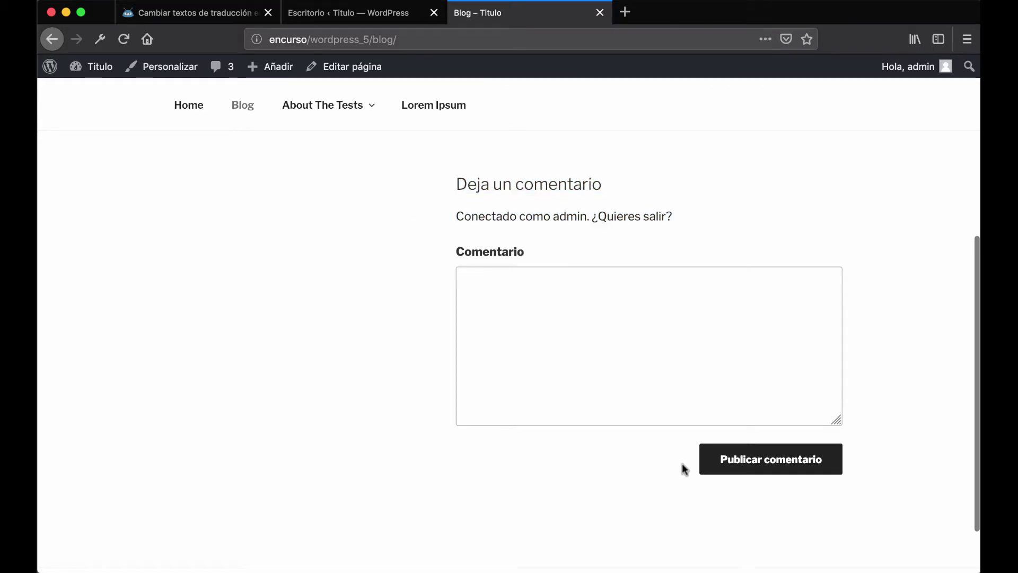
{"action": "scroll", "coordinate": [689, 454], "scroll_direction": "down", "scroll_amount": 1}
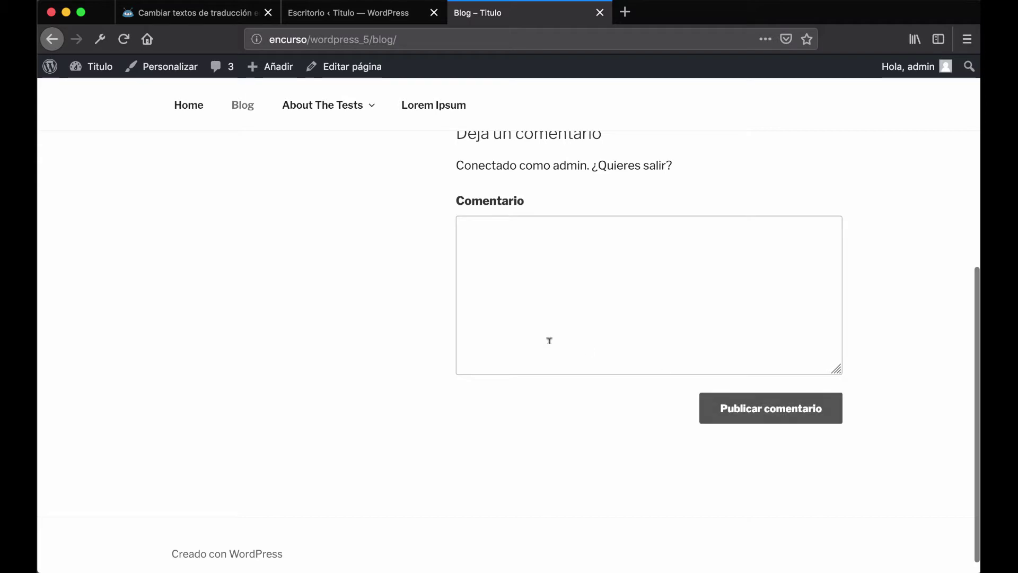
{"action": "scroll", "coordinate": [546, 338], "scroll_direction": "up", "scroll_amount": 4}
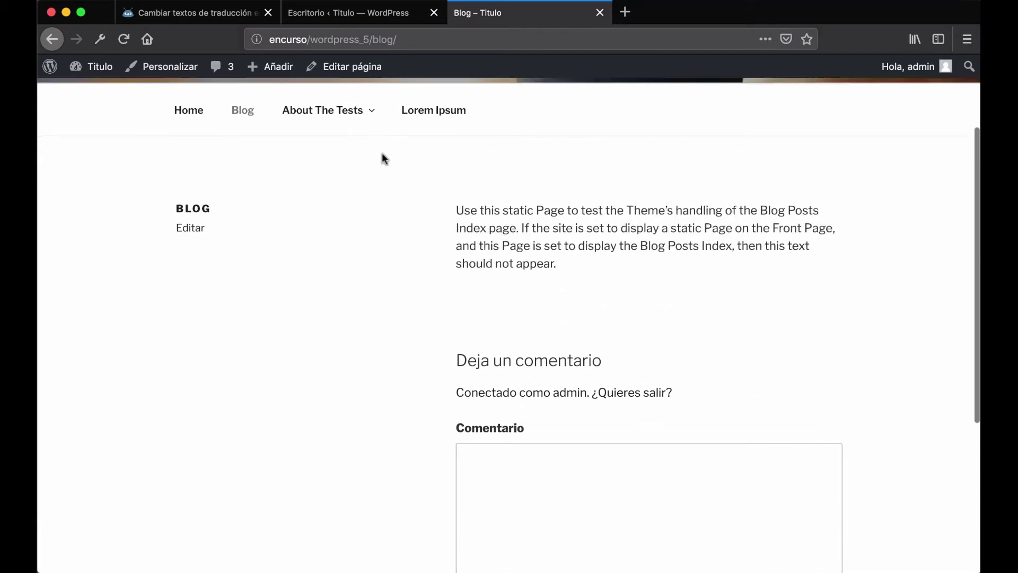
{"action": "scroll", "coordinate": [396, 168], "scroll_direction": "up", "scroll_amount": 2}
{"action": "scroll", "coordinate": [450, 197], "scroll_direction": "down", "scroll_amount": 5}
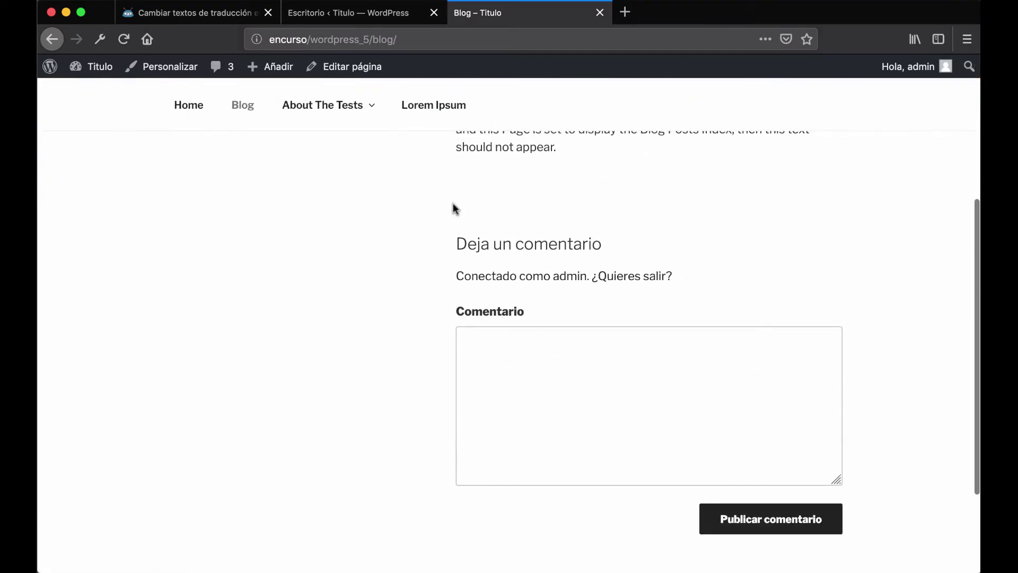
{"action": "left_click_drag", "start_coordinate": [453, 202], "coordinate": [626, 245]}
{"action": "left_click", "coordinate": [623, 247]}
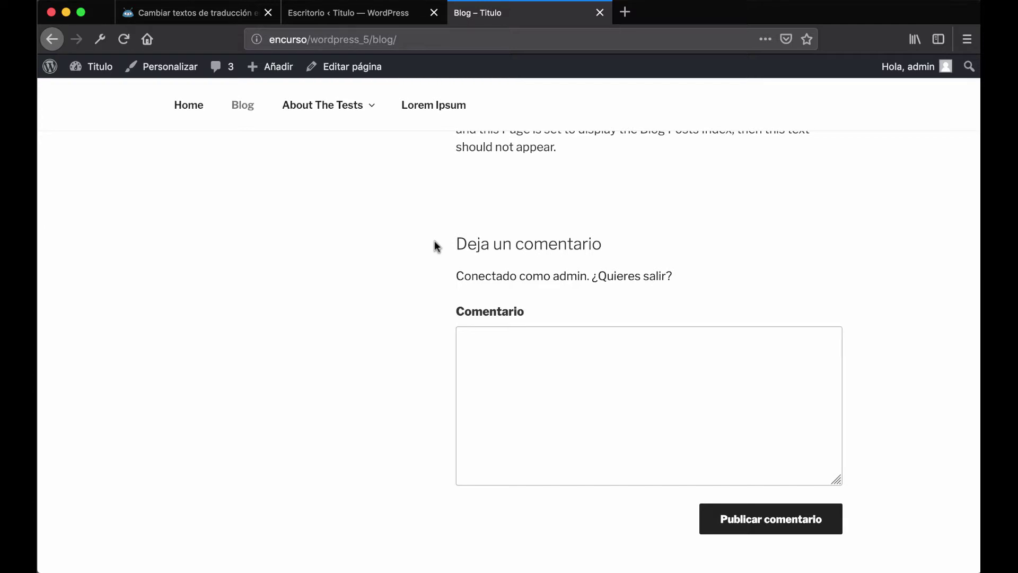
{"action": "scroll", "coordinate": [436, 245], "scroll_direction": "down", "scroll_amount": 2}
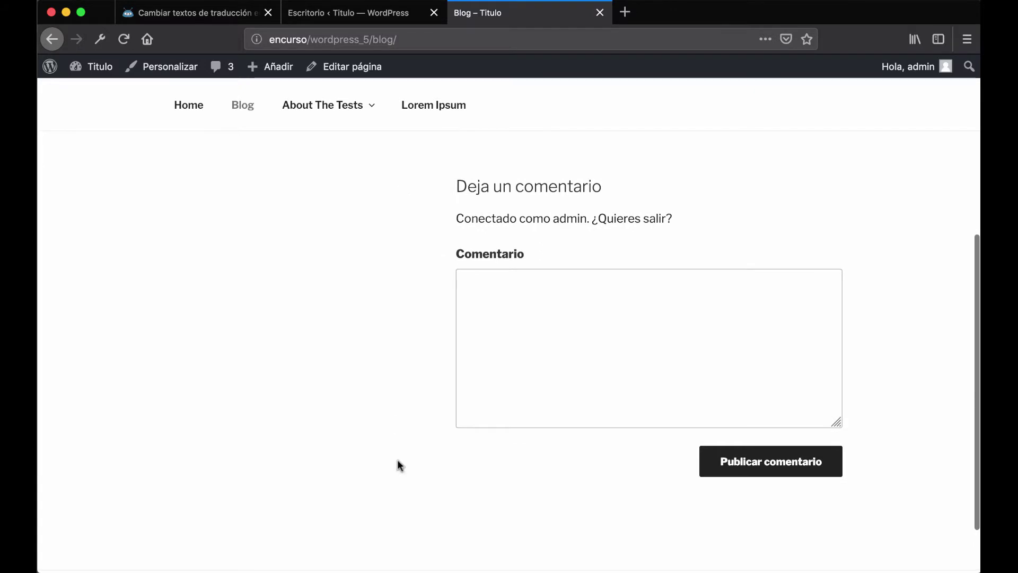
{"action": "scroll", "coordinate": [682, 254], "scroll_direction": "up", "scroll_amount": 5}
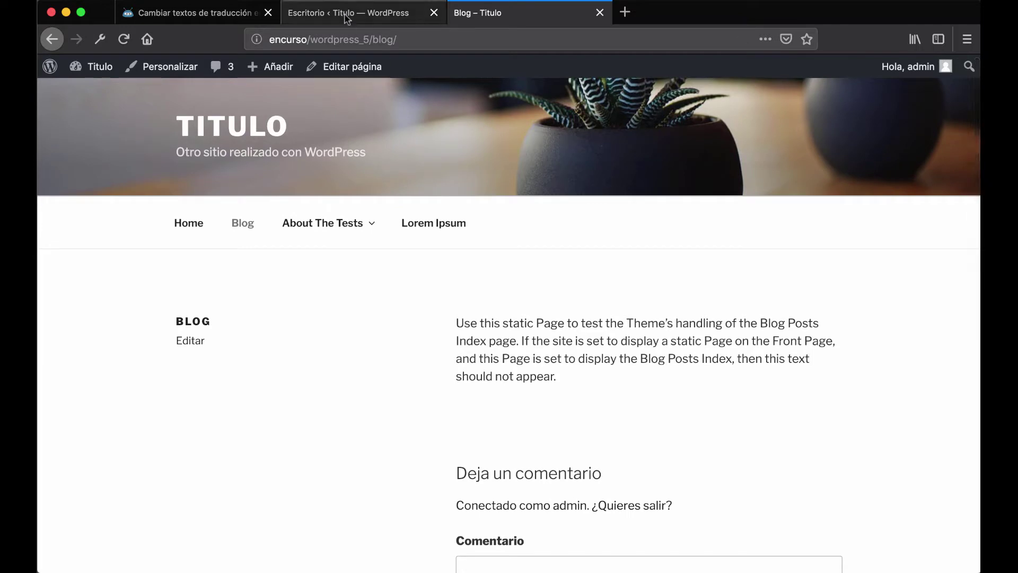
Switch to Finder and open the wp-content/languages folder inside the wordpress_5 site.
{"action": "left_click", "coordinate": [53, 18]}
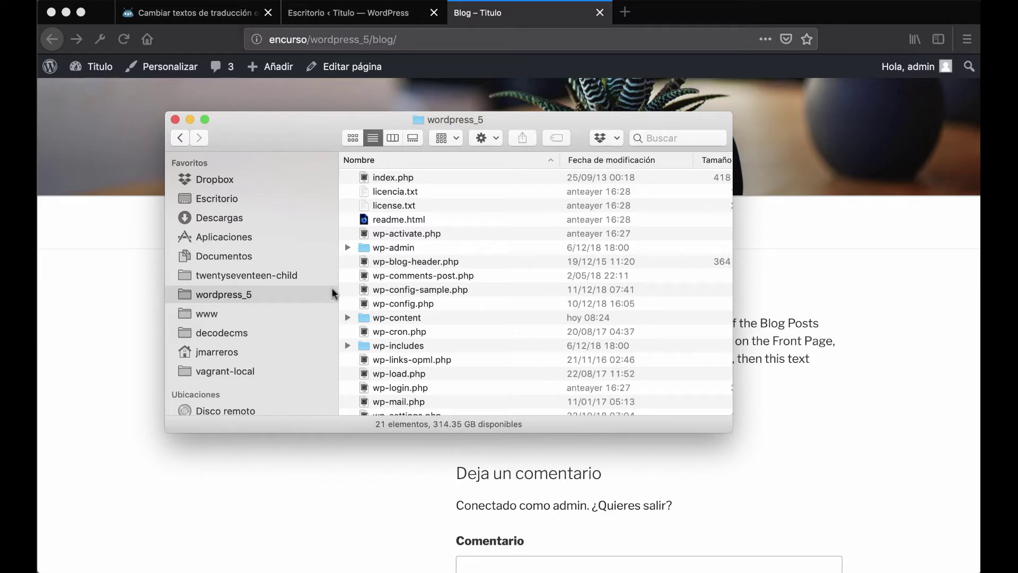
{"action": "double_click", "coordinate": [441, 317]}
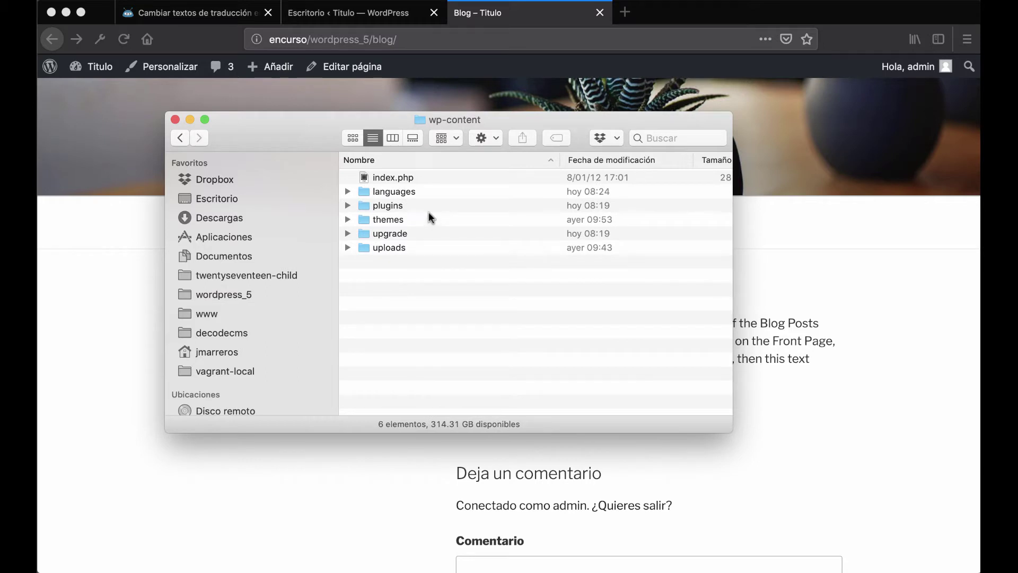
{"action": "double_click", "coordinate": [438, 189]}
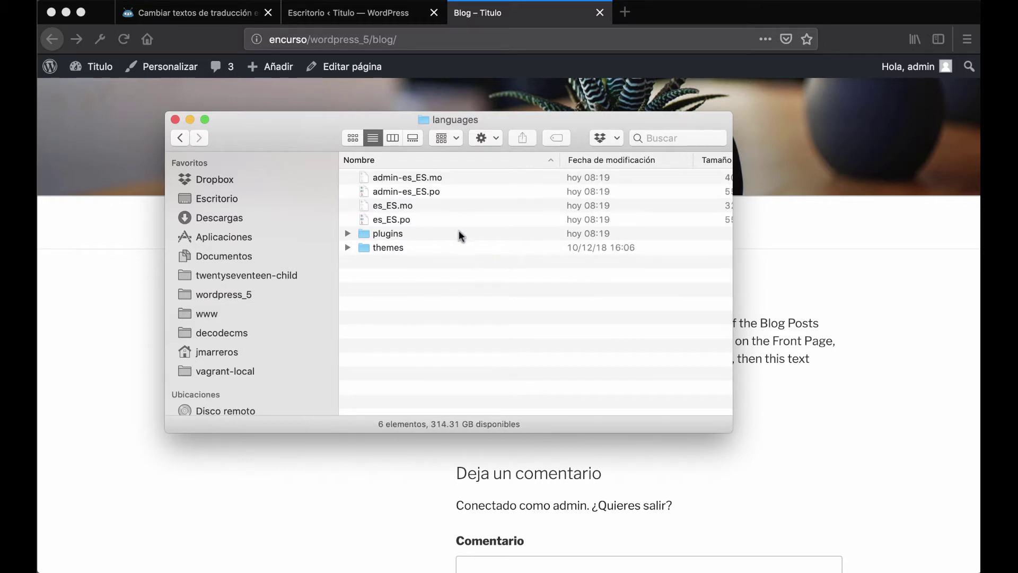
Examine the Spanish translation files in the languages folder: es_ES.mo, es_ES.po and admin-es_ES.mo.
{"action": "left_click", "coordinate": [439, 215]}
{"action": "left_click", "coordinate": [435, 205]}
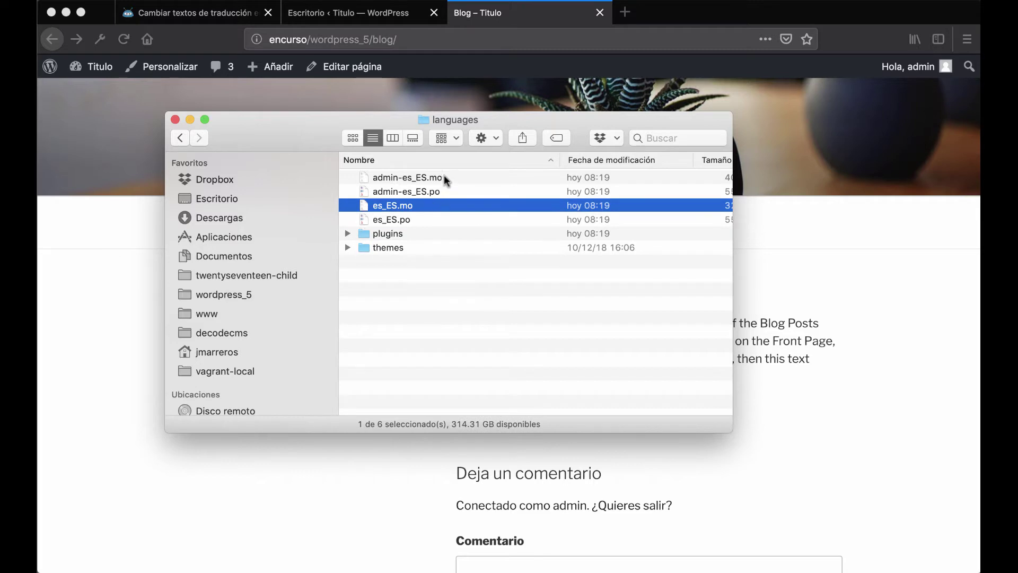
{"action": "left_click", "coordinate": [430, 220]}
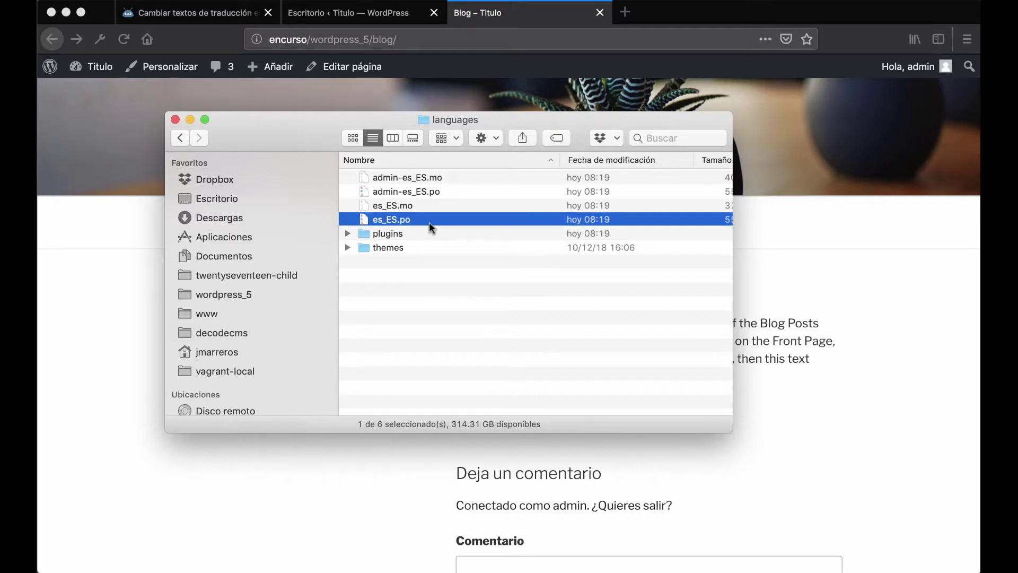
{"action": "left_click", "coordinate": [437, 207]}
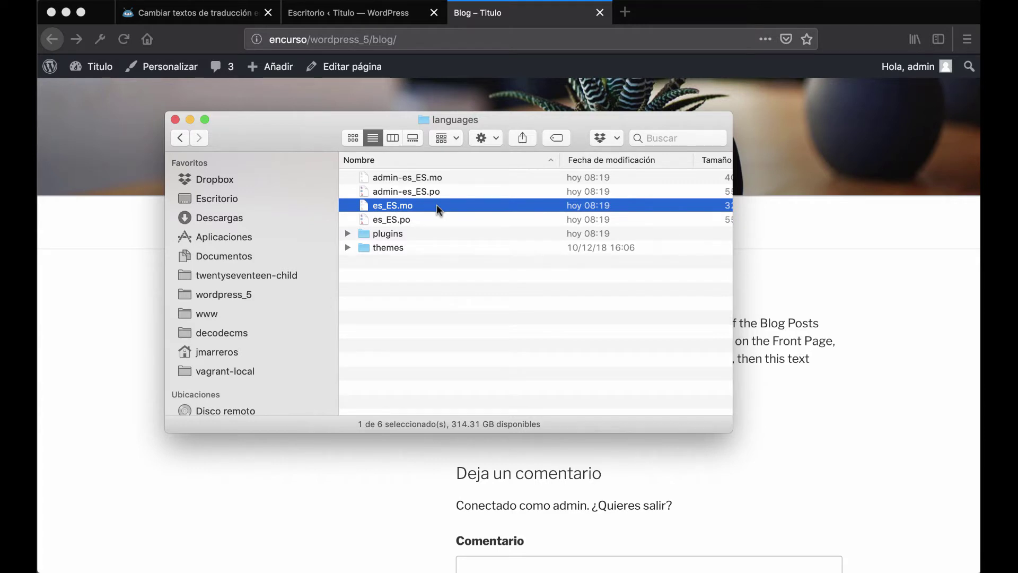
{"action": "left_click", "coordinate": [439, 219]}
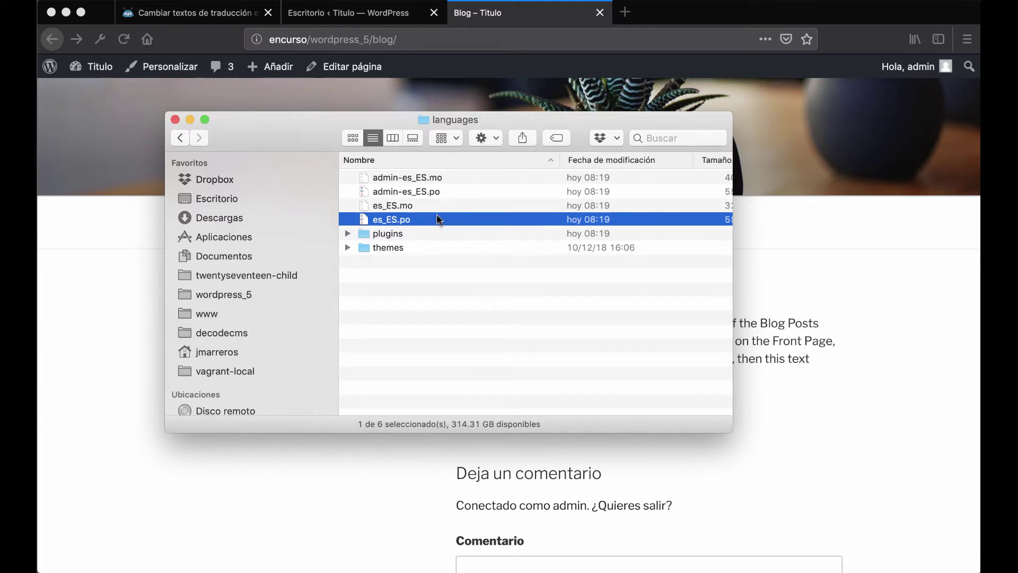
{"action": "left_click", "coordinate": [425, 207]}
{"action": "left_click", "coordinate": [432, 180]}
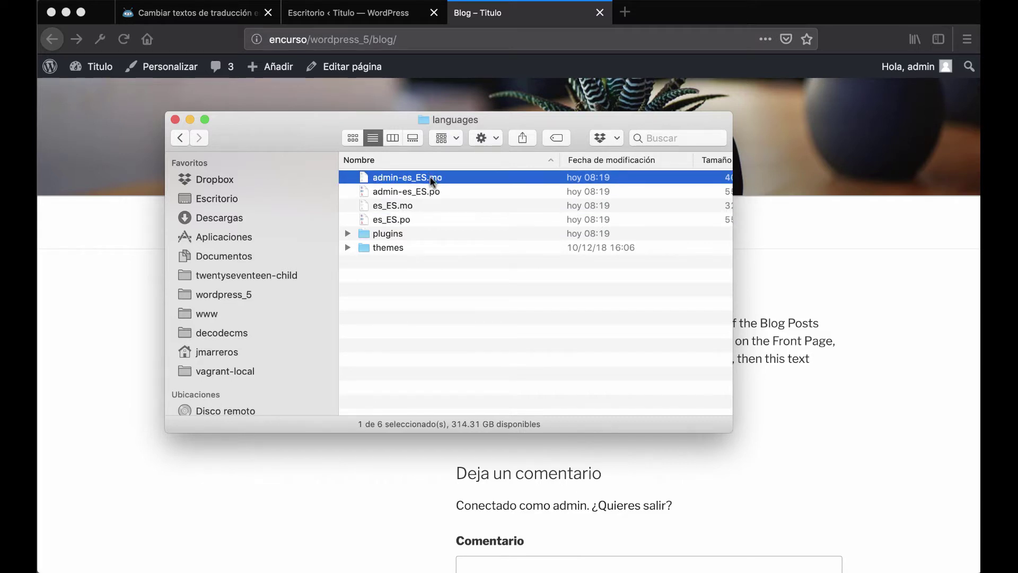
{"action": "left_click", "coordinate": [412, 209]}
{"action": "left_click", "coordinate": [407, 220]}
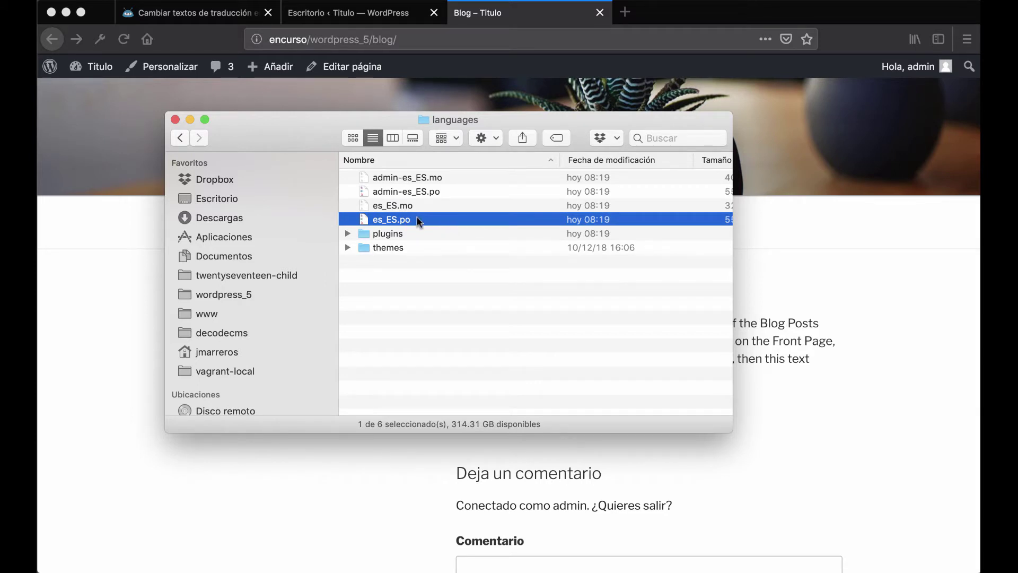
{"action": "left_click", "coordinate": [432, 205]}
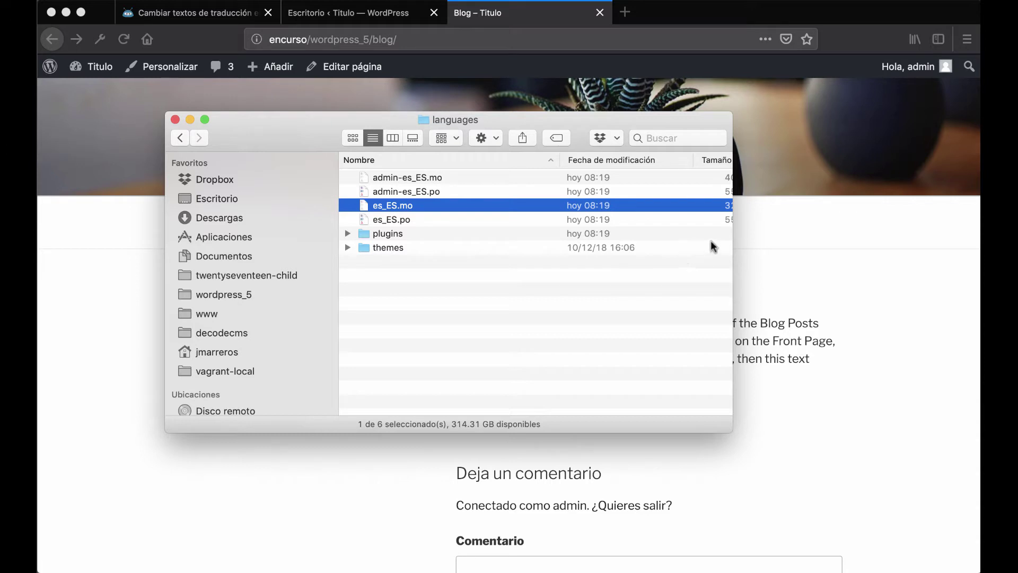
{"action": "left_click", "coordinate": [478, 219]}
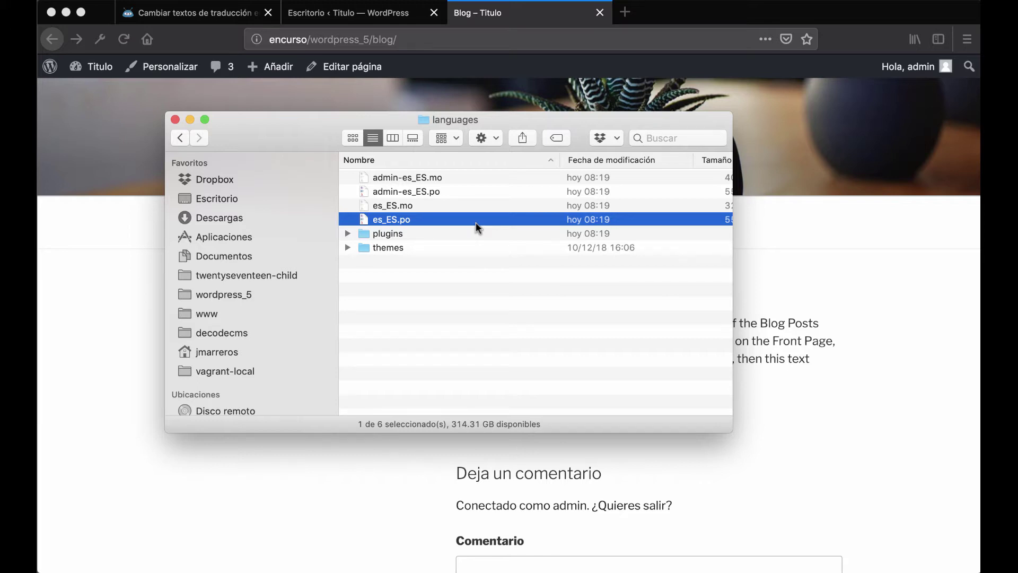
Return to the browser and review the translation article's section on changing texts using the Loco Translate plugin.
{"action": "left_click", "coordinate": [896, 238]}
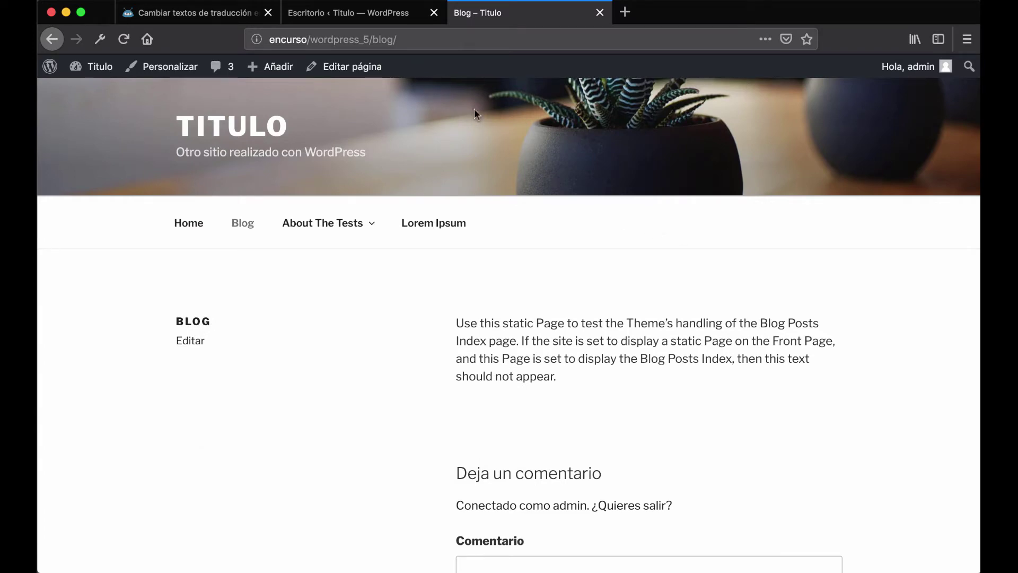
{"action": "scroll", "coordinate": [438, 240], "scroll_direction": "down", "scroll_amount": 2}
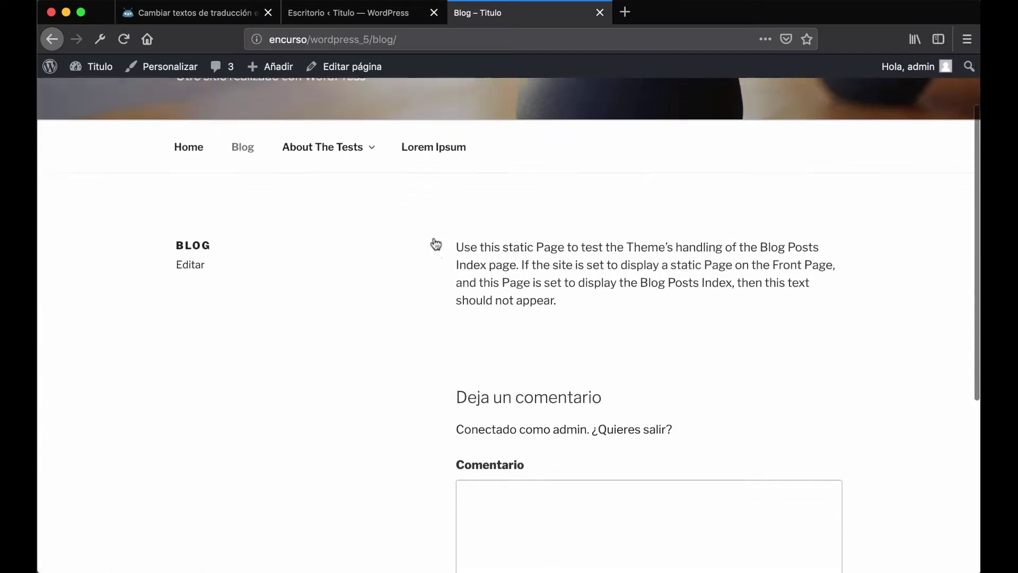
{"action": "scroll", "coordinate": [431, 243], "scroll_direction": "up", "scroll_amount": 3}
{"action": "left_click", "coordinate": [206, 10]}
{"action": "scroll", "coordinate": [507, 250], "scroll_direction": "down", "scroll_amount": 15}
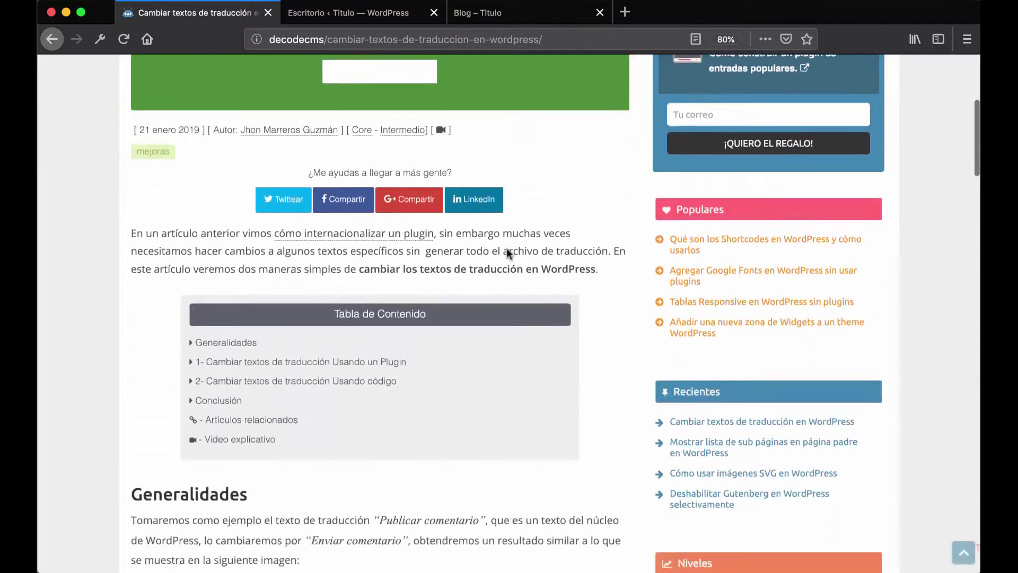
{"action": "scroll", "coordinate": [507, 252], "scroll_direction": "down", "scroll_amount": 10}
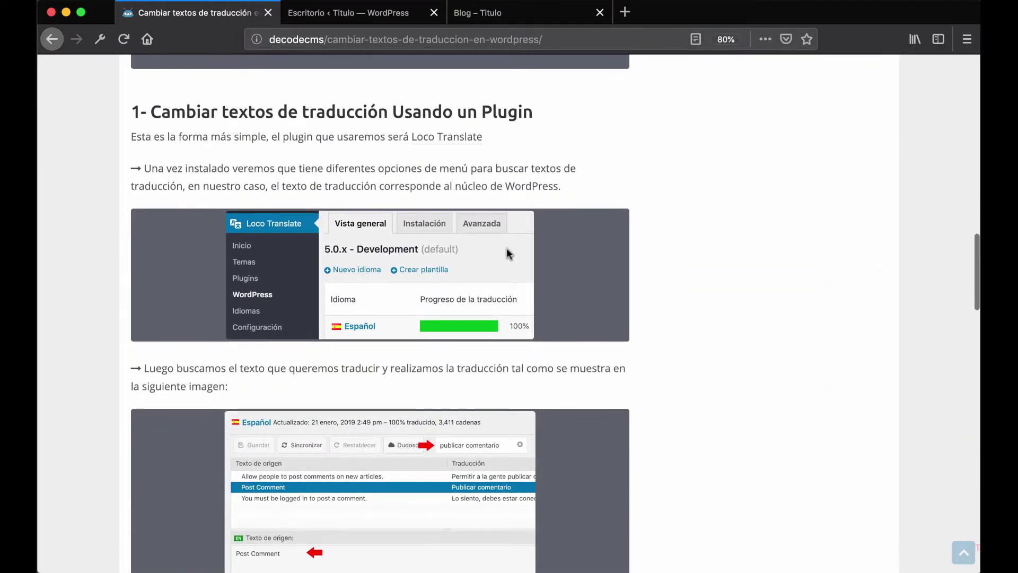
{"action": "scroll", "coordinate": [507, 249], "scroll_direction": "down", "scroll_amount": 1}
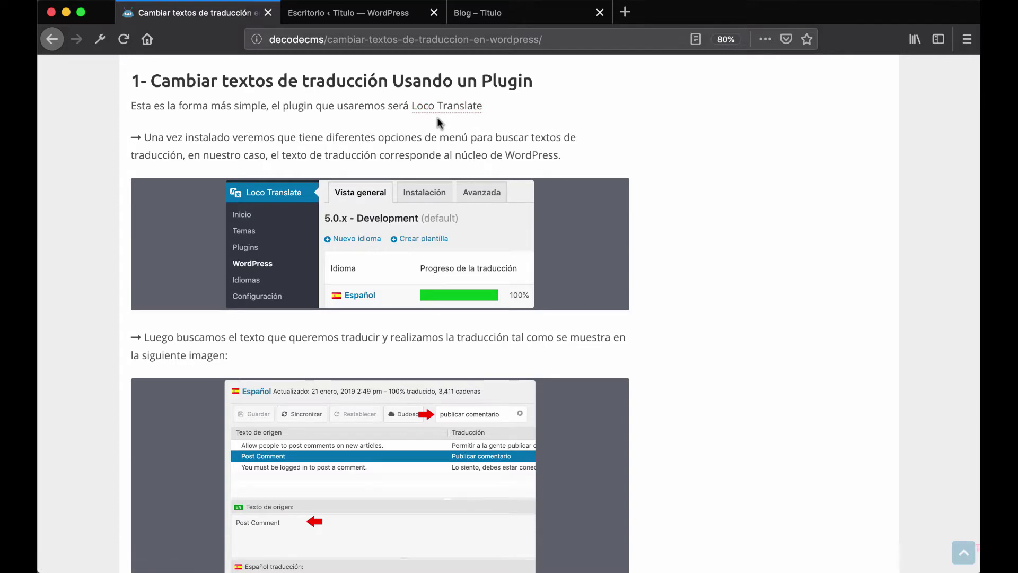
Activate the Loco Translate plugin from the site's installed plugins in the WordPress admin.
{"action": "left_click", "coordinate": [320, 16]}
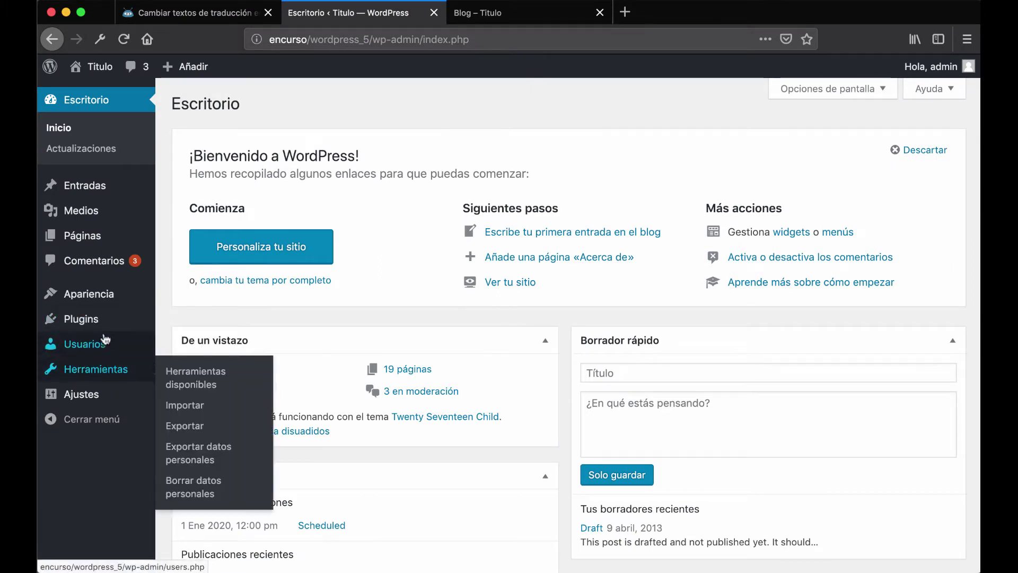
{"action": "mouse_move", "coordinate": [110, 329]}
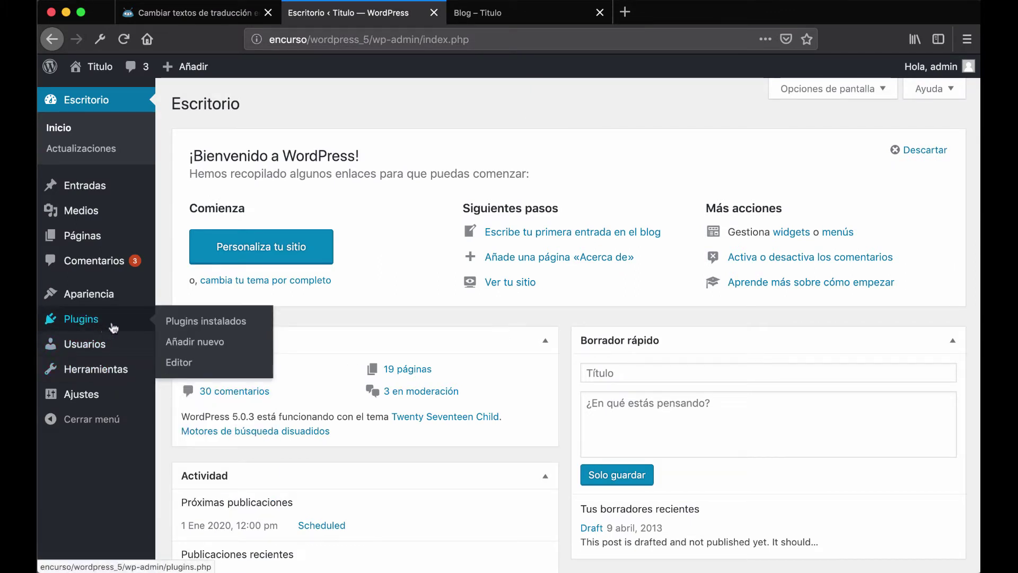
{"action": "left_click", "coordinate": [183, 322]}
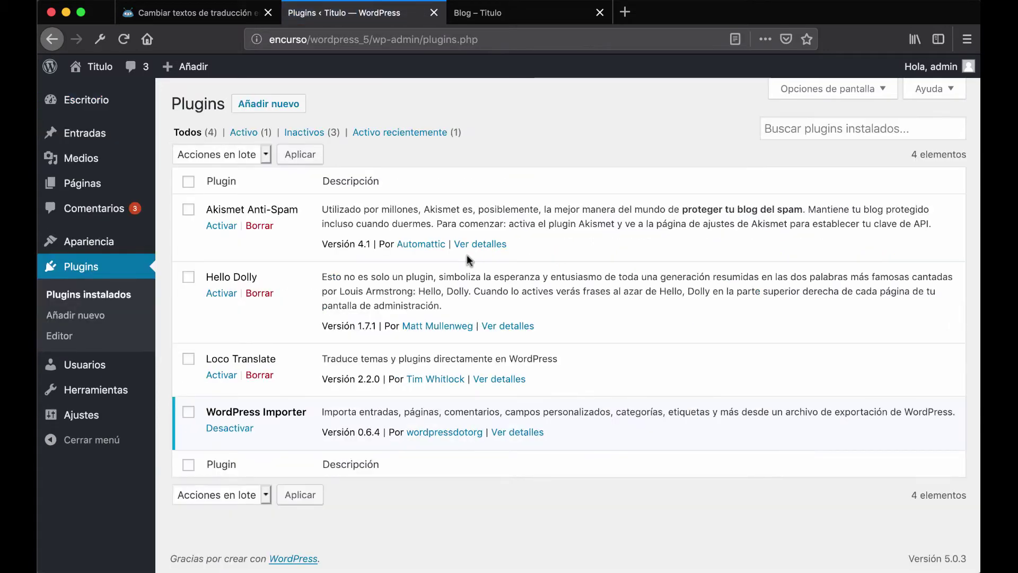
{"action": "left_click", "coordinate": [223, 375]}
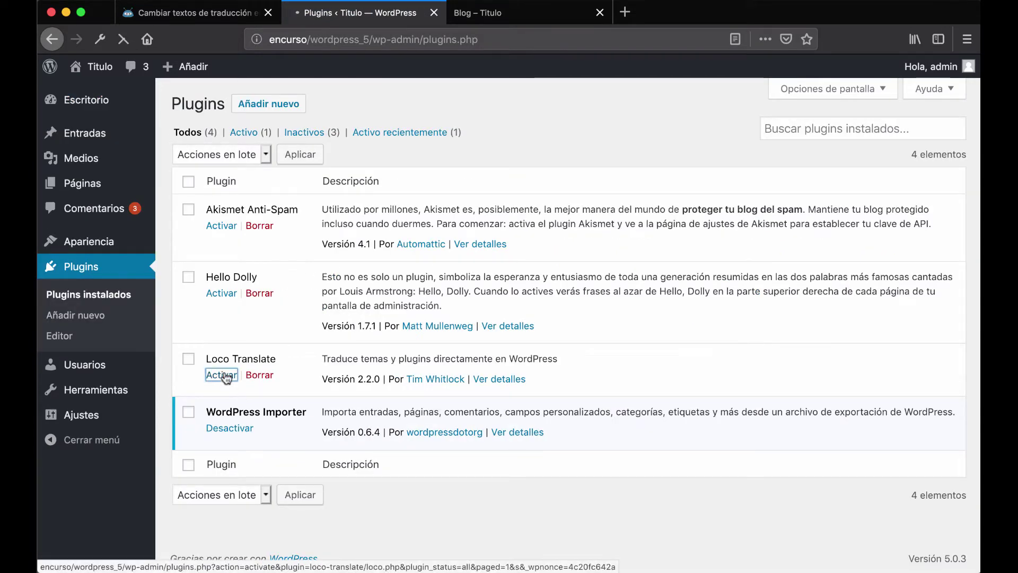
Search for "loco translate" among the plugins available to add to the site.
{"action": "left_click", "coordinate": [275, 109]}
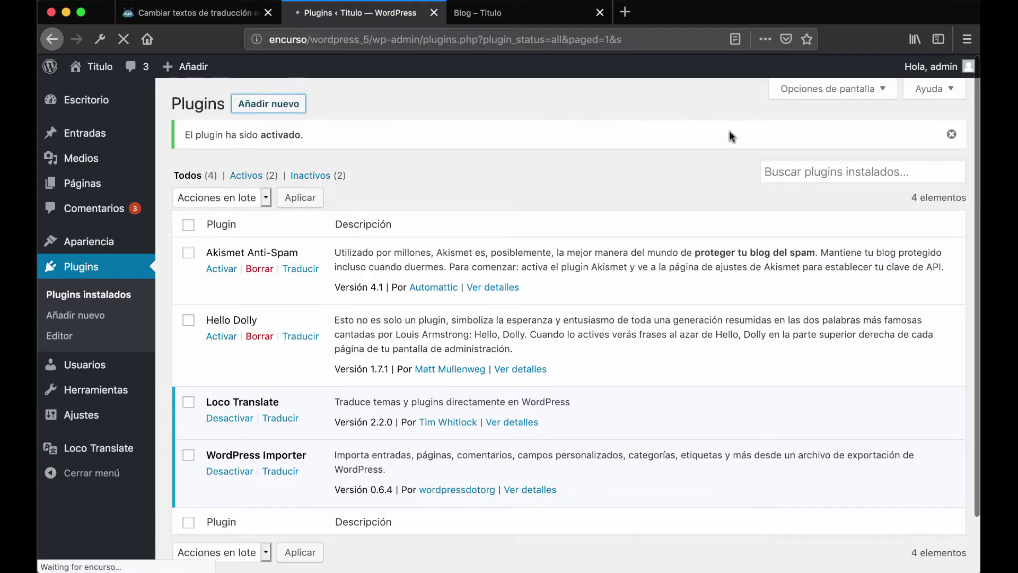
{"action": "left_click", "coordinate": [821, 145]}
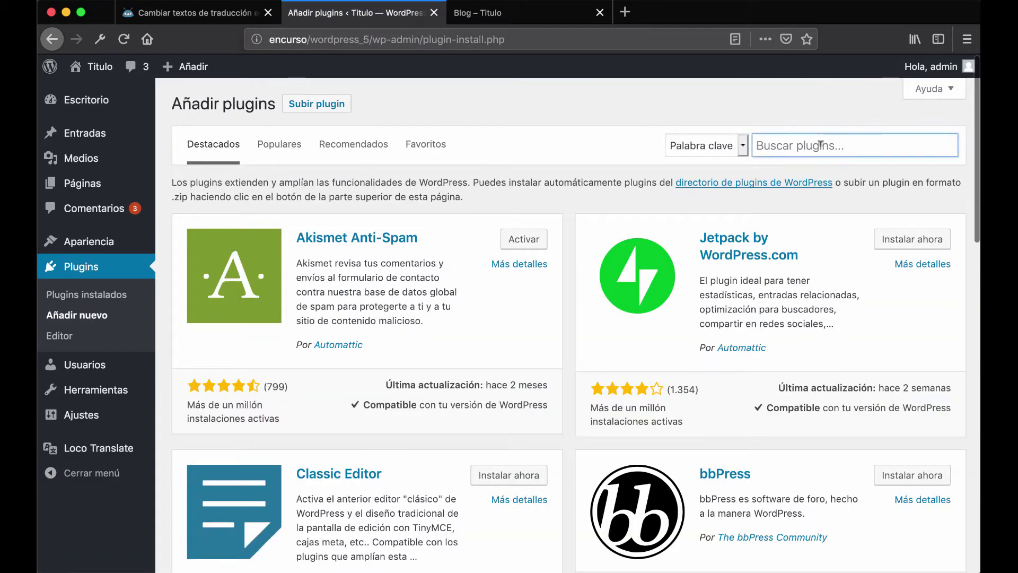
{"action": "type", "text": "loco t"}
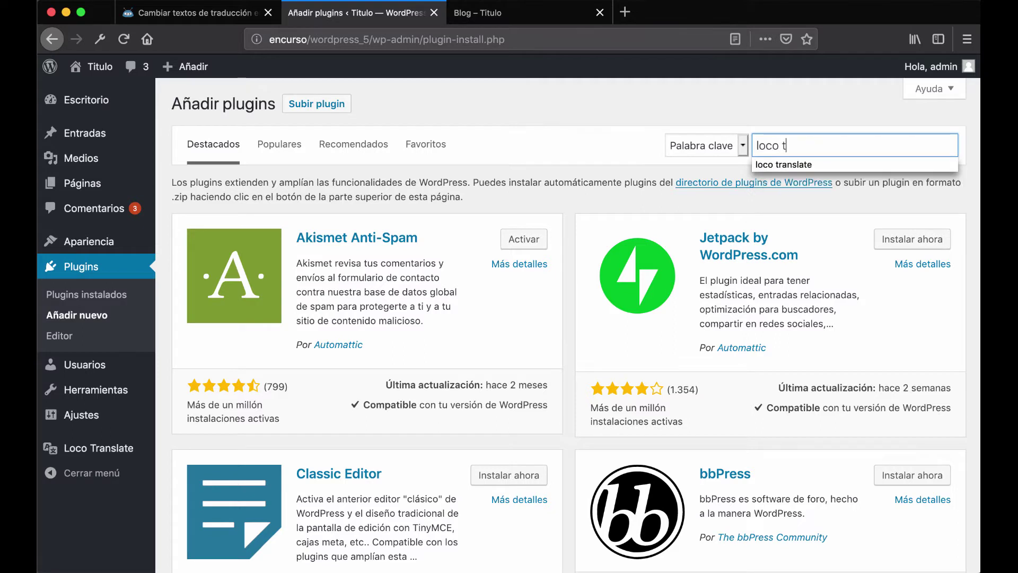
{"action": "type", "text": "r"}
{"action": "key", "text": "Down"}
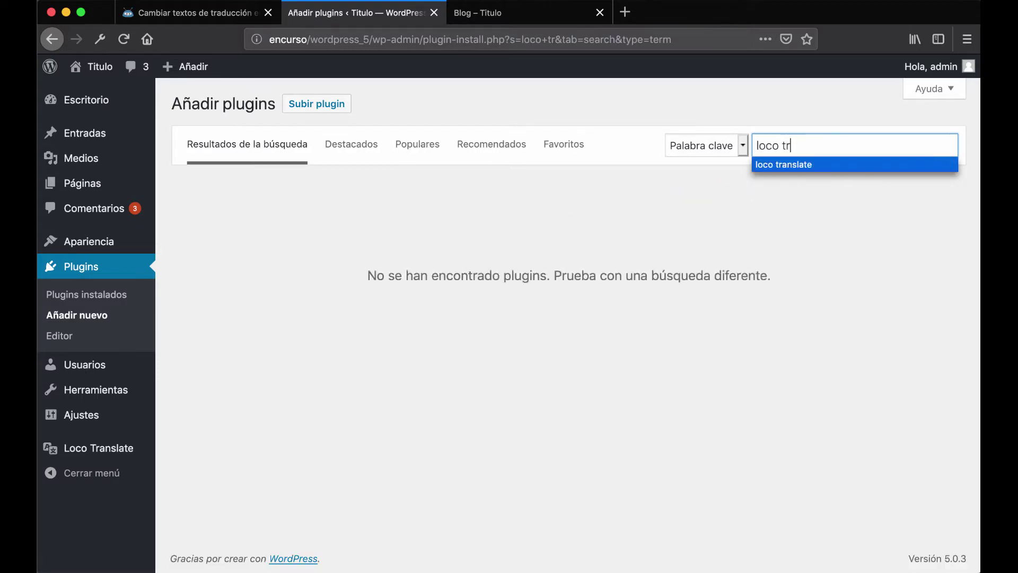
{"action": "key", "text": "Return"}
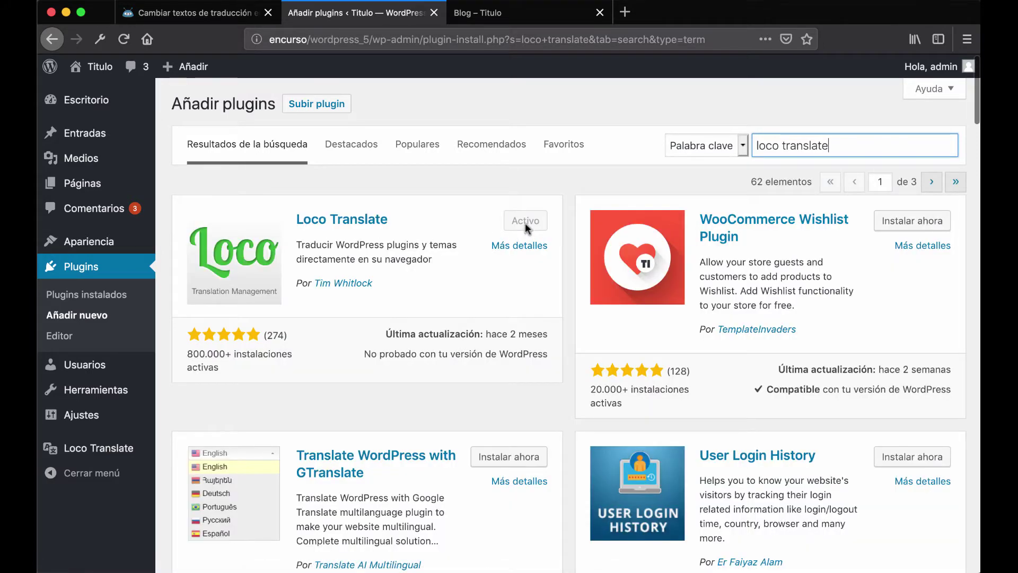
Tour Loco Translate's home, themes, plugins, WordPress, languages and configuration pages, ending with the theme and plugin translation lists.
{"action": "left_click", "coordinate": [107, 448]}
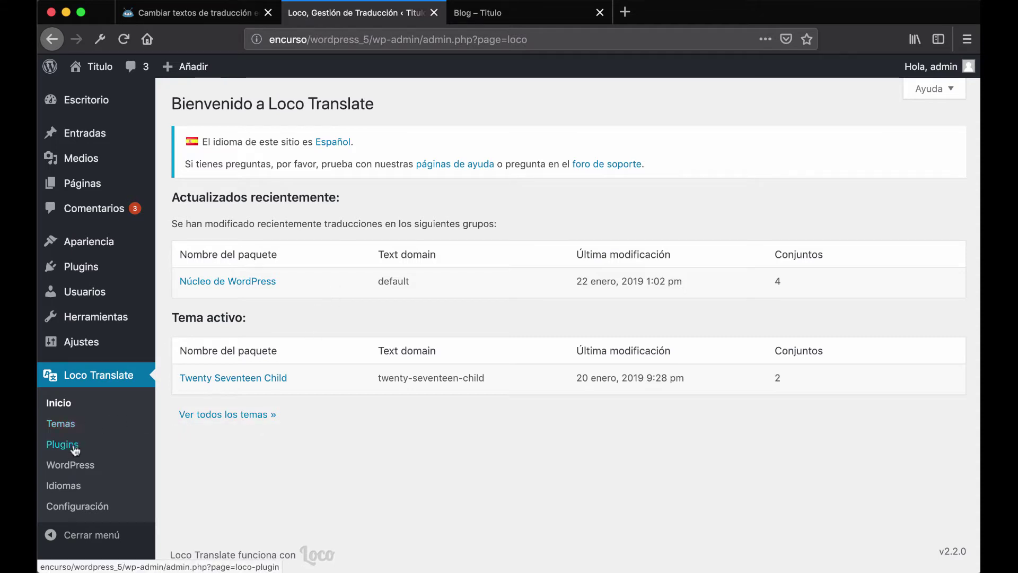
{"action": "left_click", "coordinate": [67, 430]}
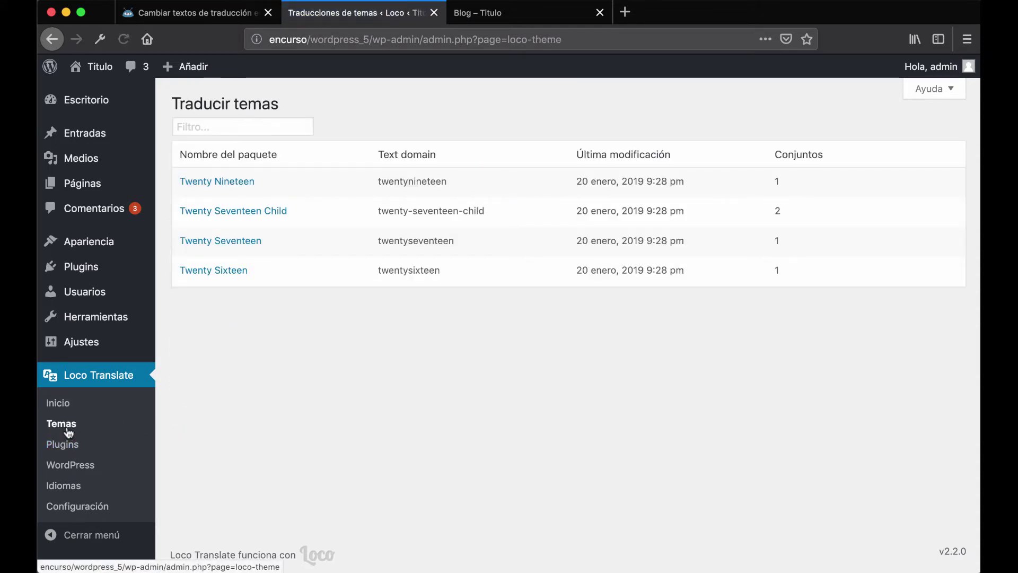
{"action": "left_click", "coordinate": [69, 448]}
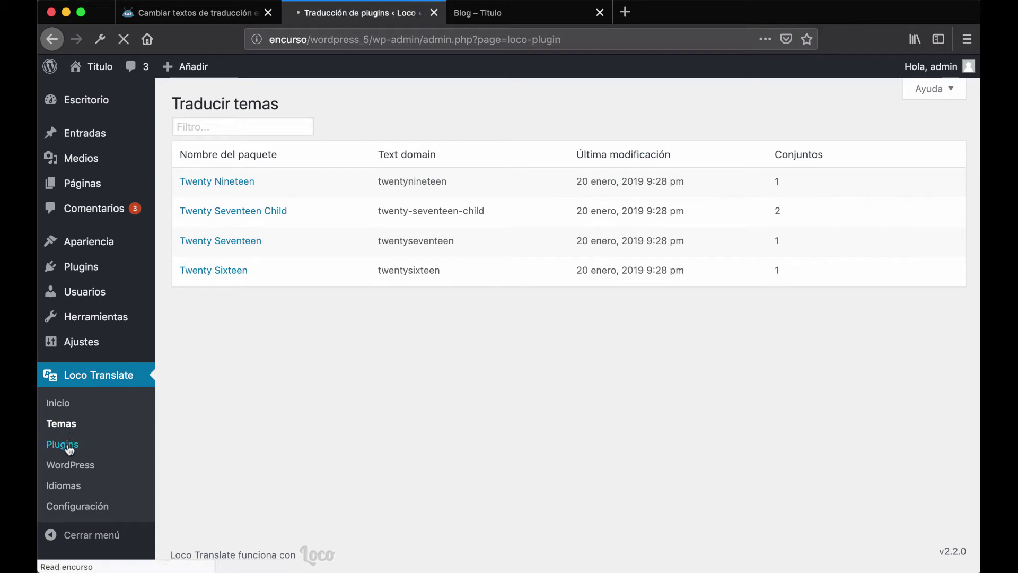
{"action": "left_click", "coordinate": [76, 469]}
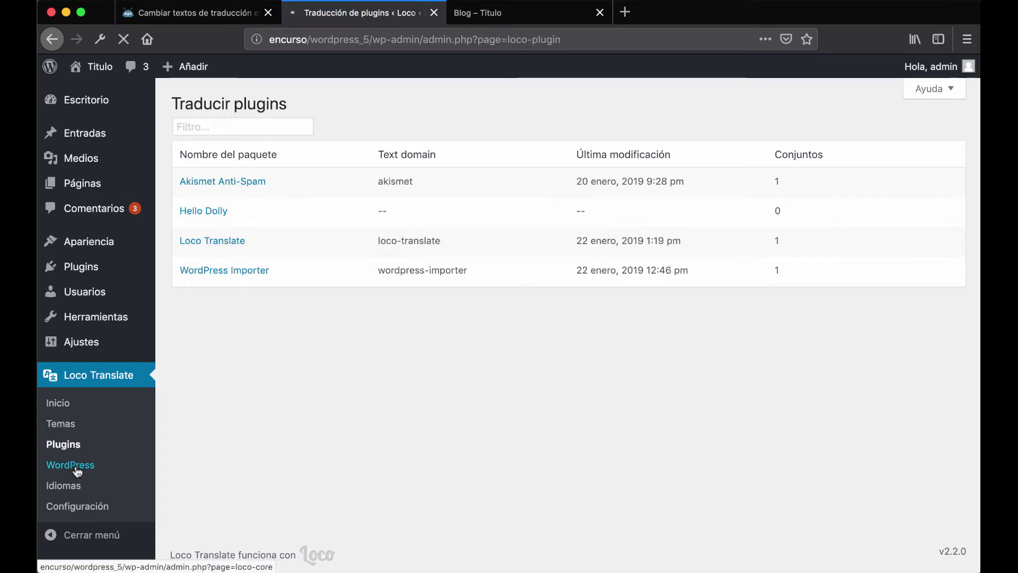
{"action": "left_click", "coordinate": [65, 486]}
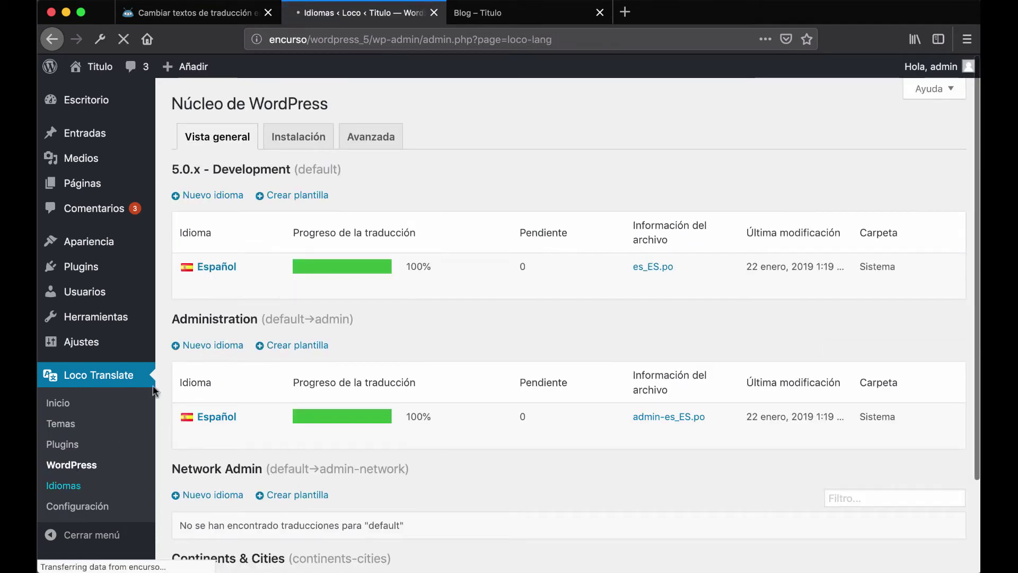
{"action": "left_click", "coordinate": [74, 515]}
{"action": "scroll", "coordinate": [477, 277], "scroll_direction": "down", "scroll_amount": 5}
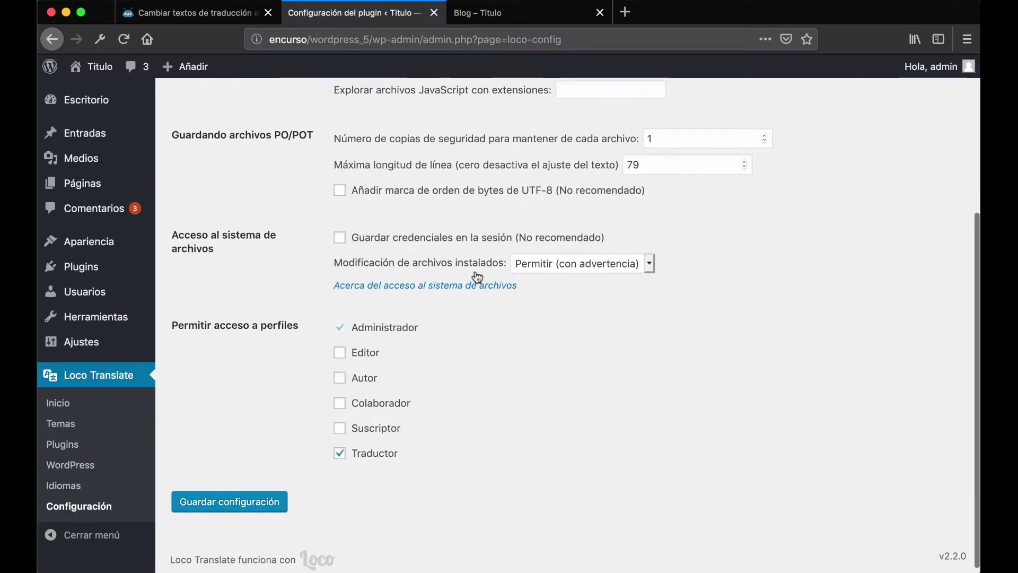
{"action": "scroll", "coordinate": [457, 244], "scroll_direction": "up", "scroll_amount": 5}
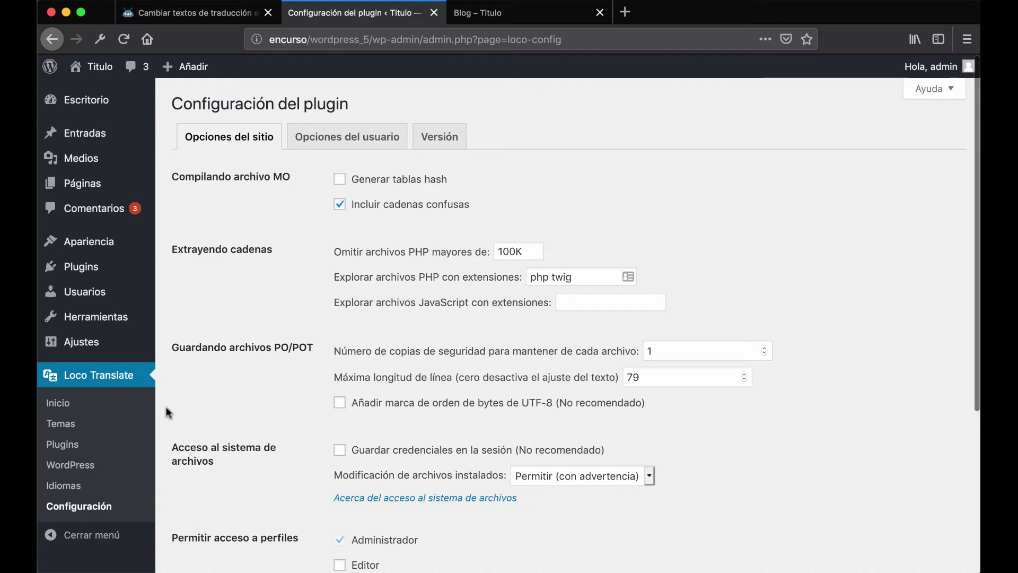
{"action": "left_click", "coordinate": [61, 423]}
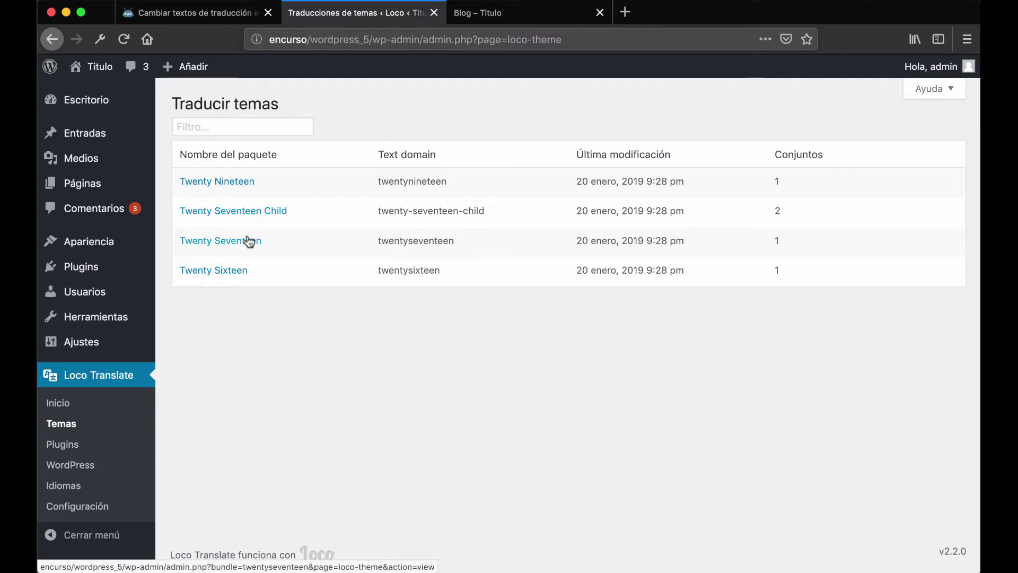
{"action": "left_click", "coordinate": [84, 451]}
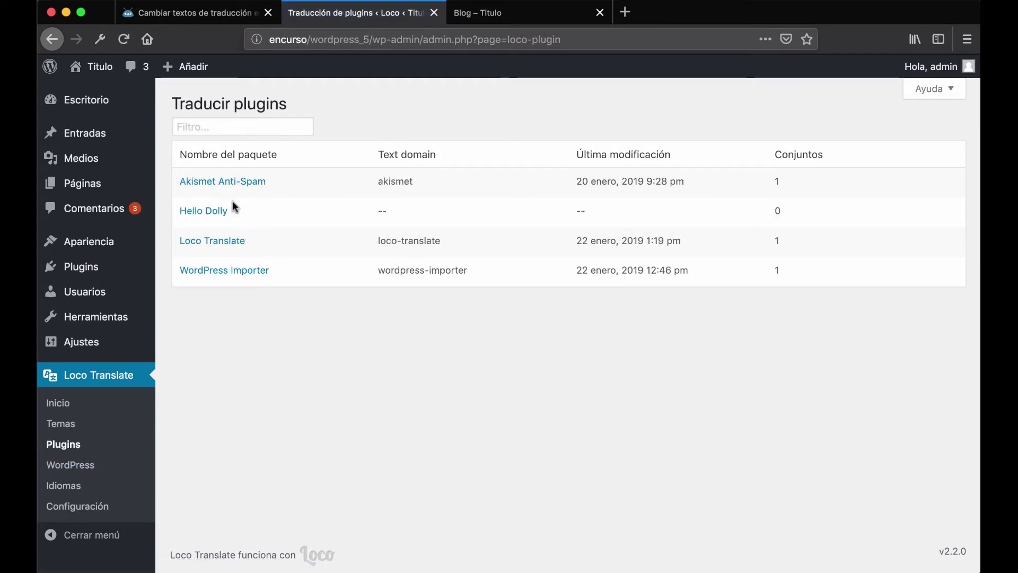
Open the Spanish es_ES.po file of the WordPress core's 5.0.x - Development set in Loco Translate's editor.
{"action": "left_click", "coordinate": [117, 469]}
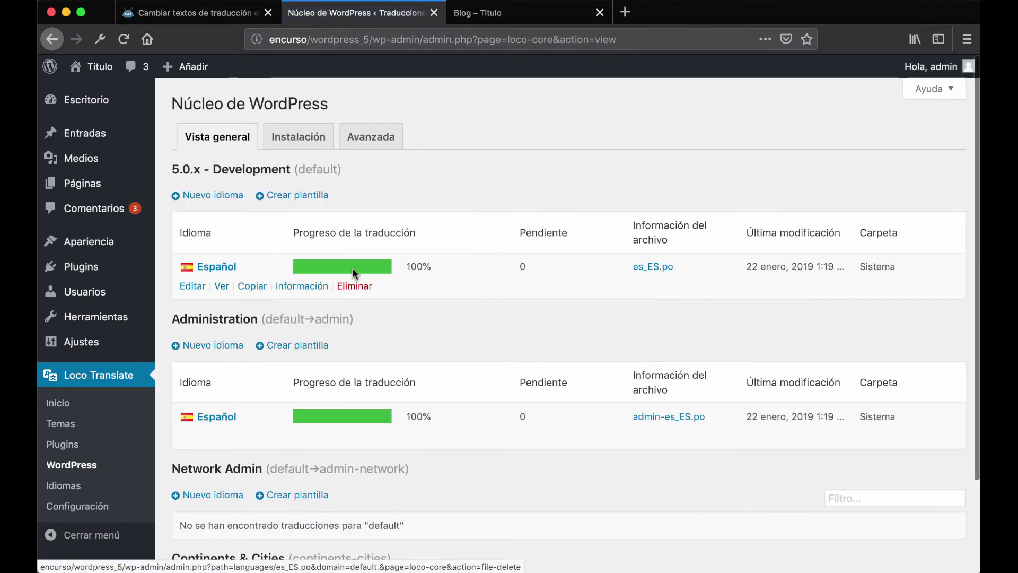
{"action": "scroll", "coordinate": [395, 256], "scroll_direction": "down", "scroll_amount": 1}
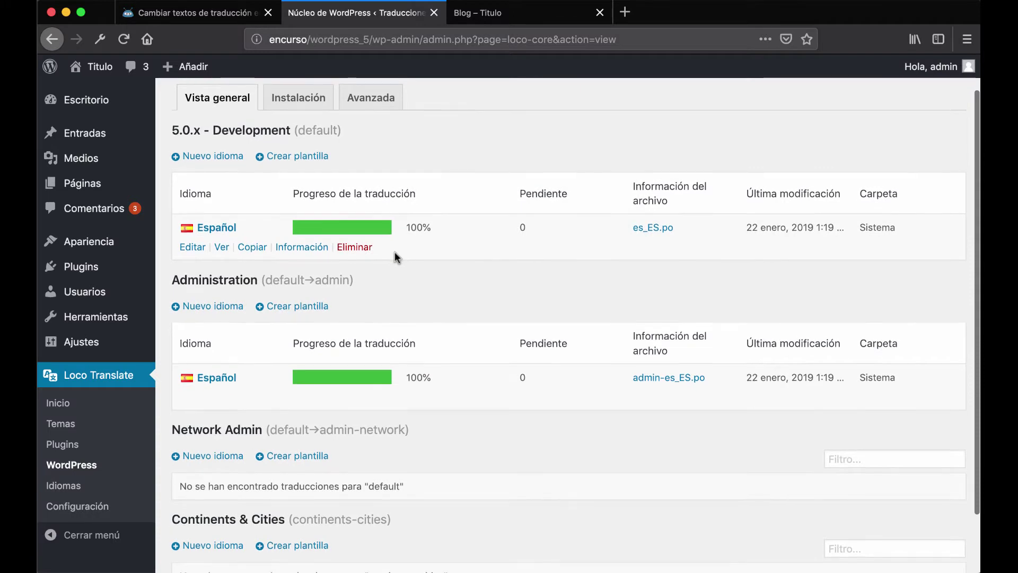
{"action": "scroll", "coordinate": [395, 255], "scroll_direction": "down", "scroll_amount": 2}
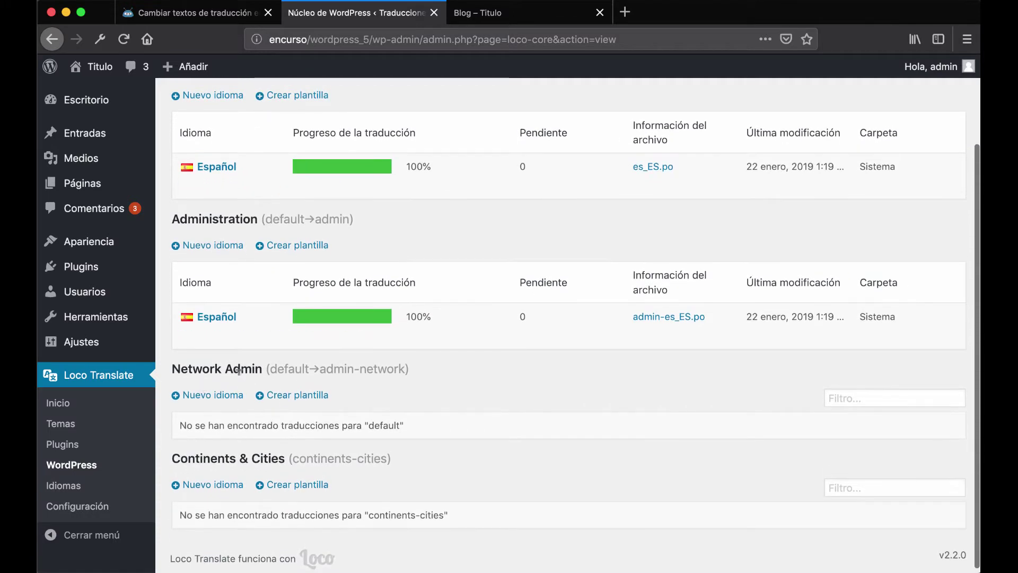
{"action": "scroll", "coordinate": [320, 348], "scroll_direction": "up", "scroll_amount": 3}
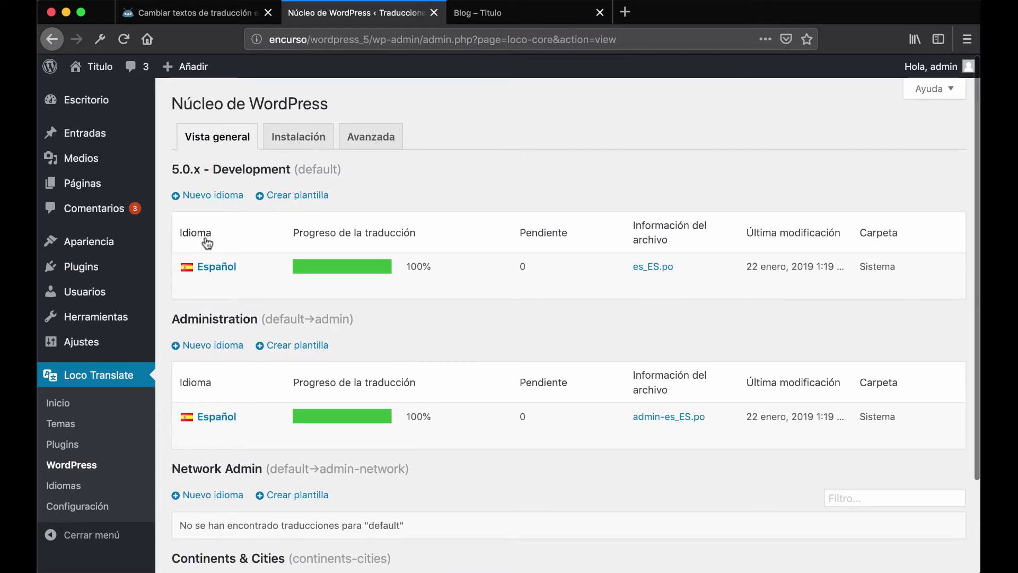
{"action": "mouse_move", "coordinate": [209, 266]}
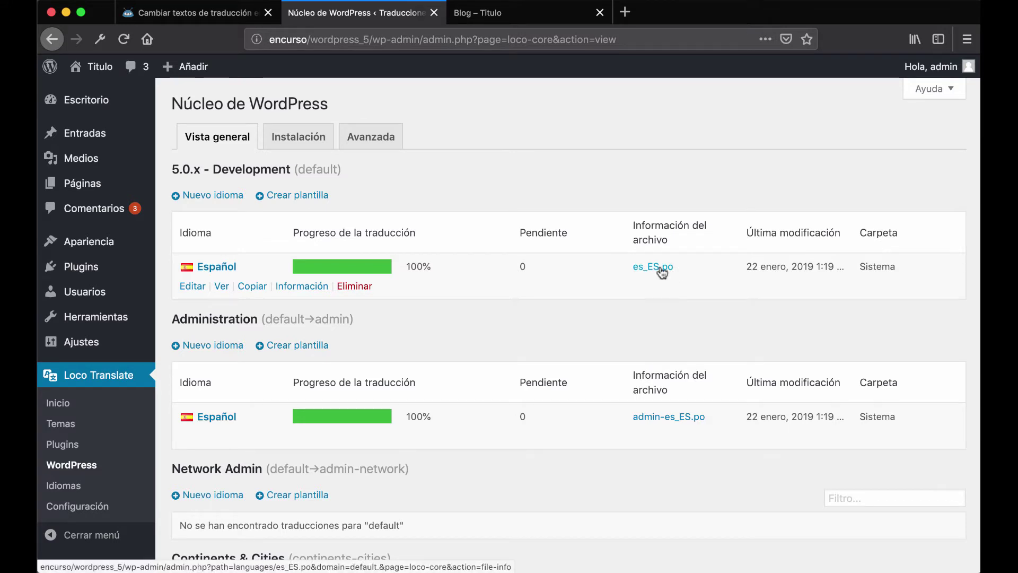
{"action": "left_click", "coordinate": [209, 267]}
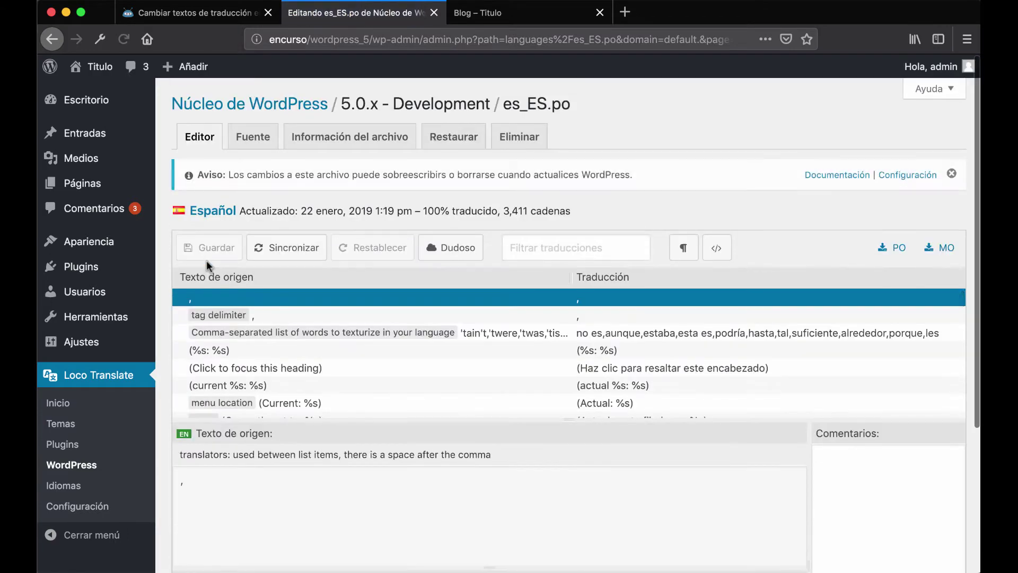
{"action": "scroll", "coordinate": [383, 253], "scroll_direction": "down", "scroll_amount": 3}
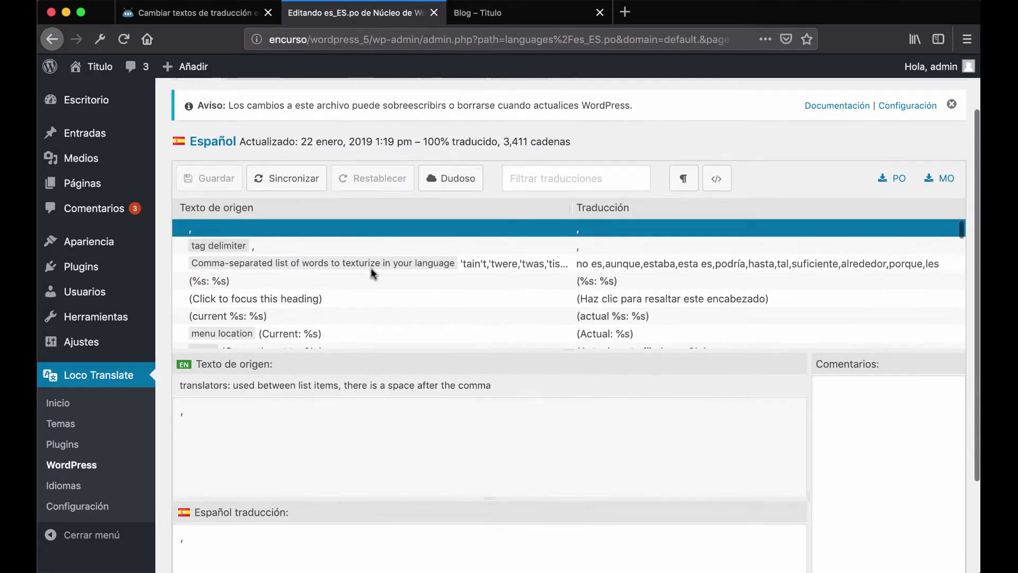
{"action": "scroll", "coordinate": [351, 286], "scroll_direction": "down", "scroll_amount": 5}
{"action": "scroll", "coordinate": [351, 286], "scroll_direction": "up", "scroll_amount": 5}
{"action": "scroll", "coordinate": [788, 206], "scroll_direction": "up", "scroll_amount": 3}
Filter the es_ES.po translations by "publicar comentario".
{"action": "left_click", "coordinate": [574, 240]}
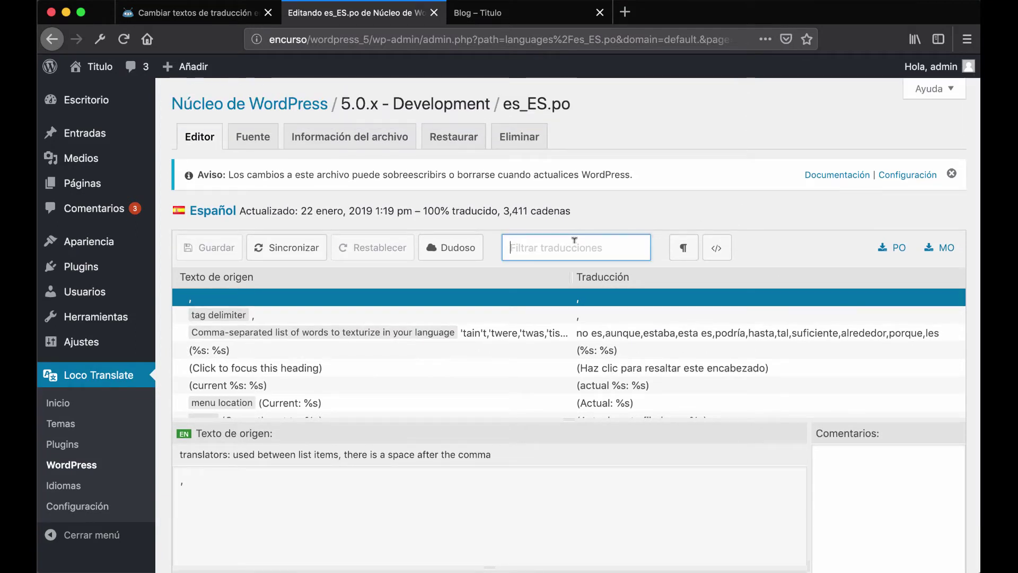
{"action": "type", "text": "publi"}
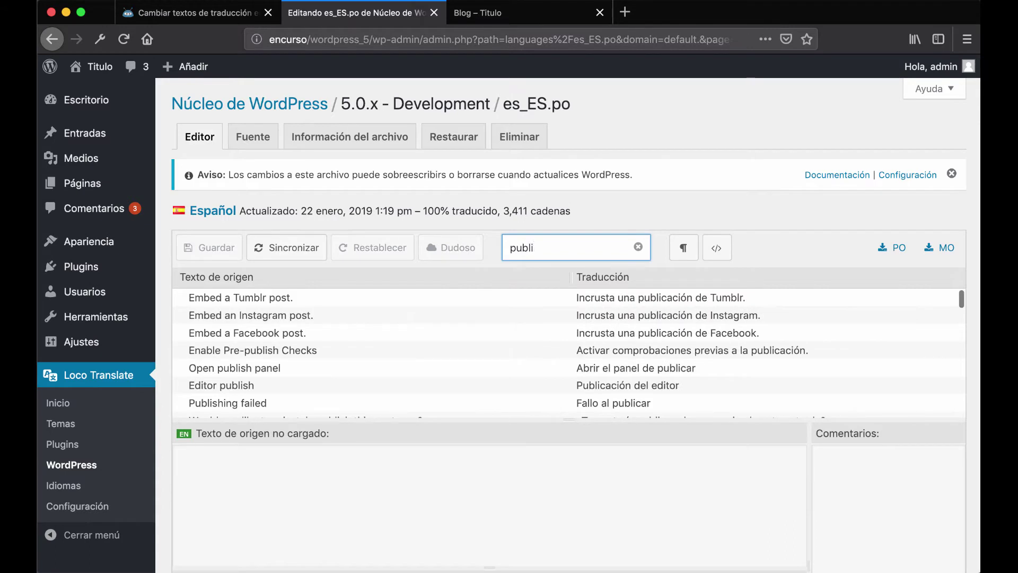
{"action": "type", "text": "car come tario"}
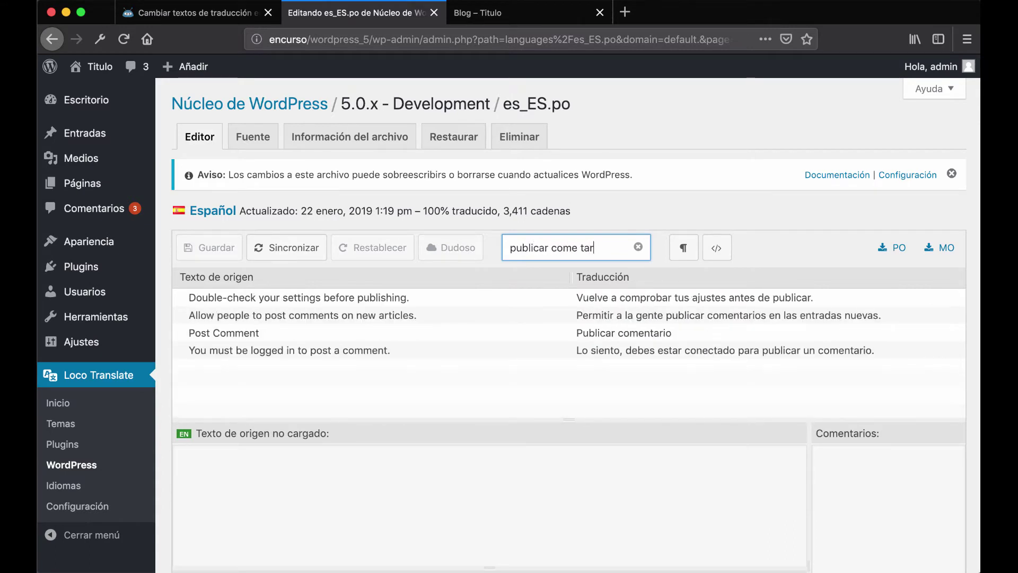
{"action": "key", "text": "BackSpace"}
{"action": "key", "text": "BackSpace"}
{"action": "key", "text": "BackSpace"}
{"action": "type", "text": "t"}
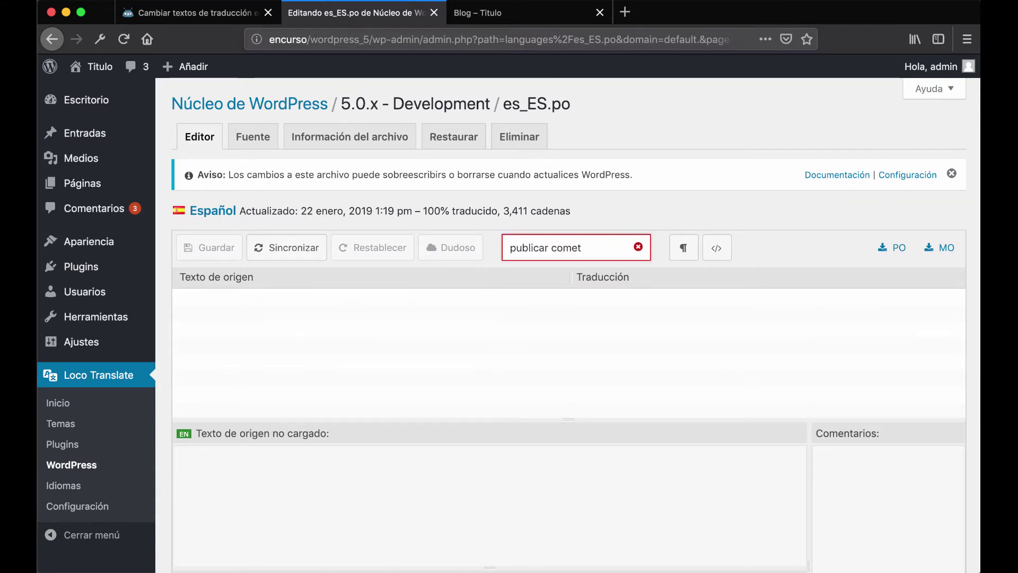
{"action": "key", "text": "BackSpace"}
{"action": "type", "text": "ntario"}
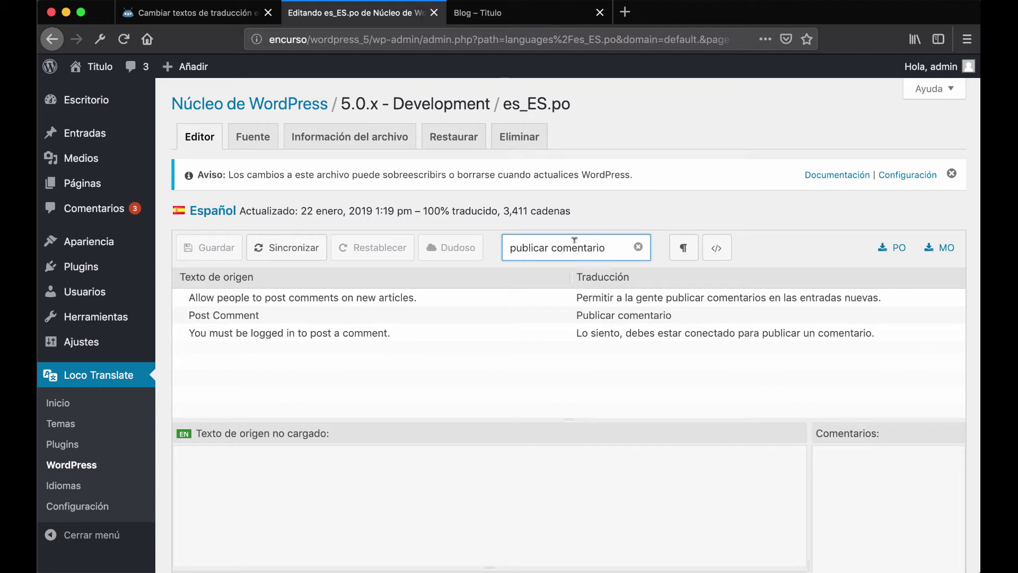
Change the Spanish translation of "Post Comment" to "Enviar comentario" and save the file.
{"action": "left_click", "coordinate": [603, 318]}
{"action": "scroll", "coordinate": [641, 319], "scroll_direction": "down", "scroll_amount": 1}
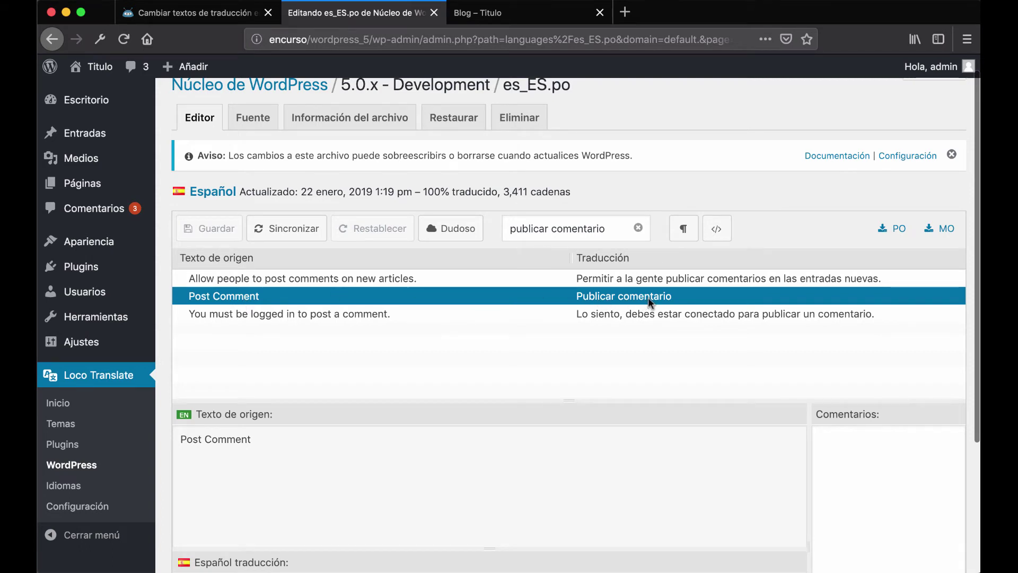
{"action": "scroll", "coordinate": [648, 297], "scroll_direction": "down", "scroll_amount": 1}
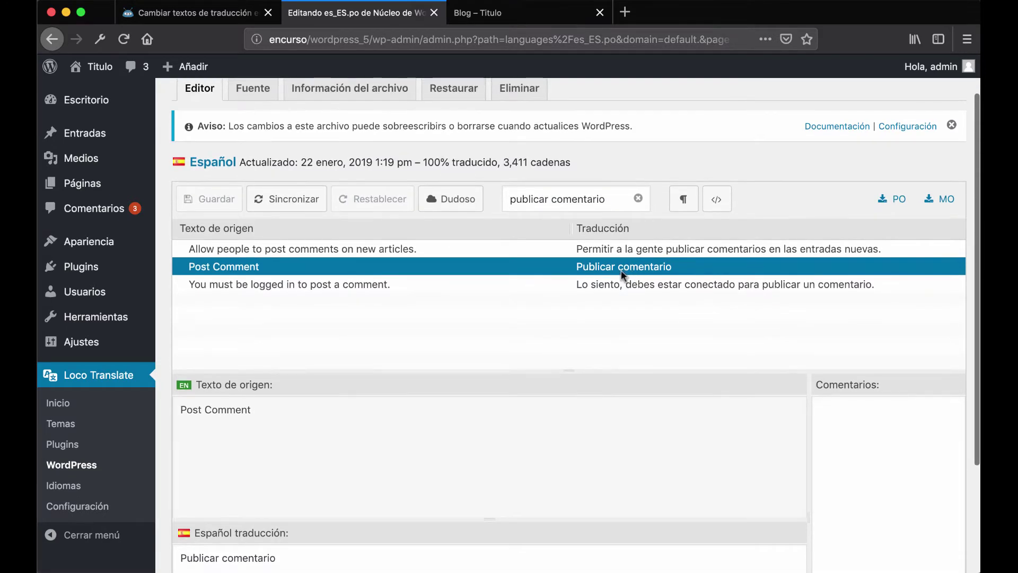
{"action": "scroll", "coordinate": [621, 271], "scroll_direction": "down", "scroll_amount": 5}
{"action": "scroll", "coordinate": [622, 270], "scroll_direction": "down", "scroll_amount": 1}
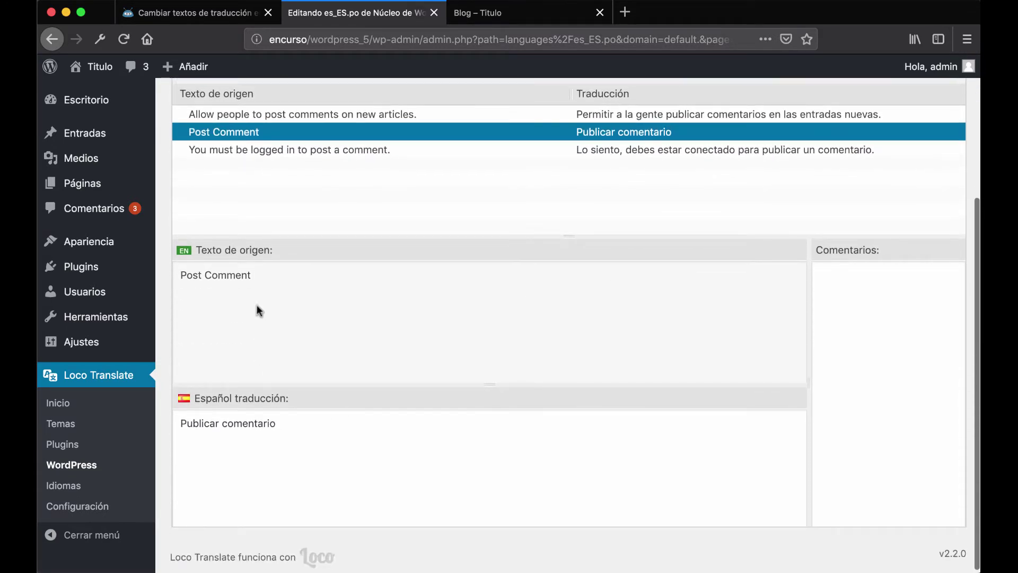
{"action": "double_click", "coordinate": [215, 422]}
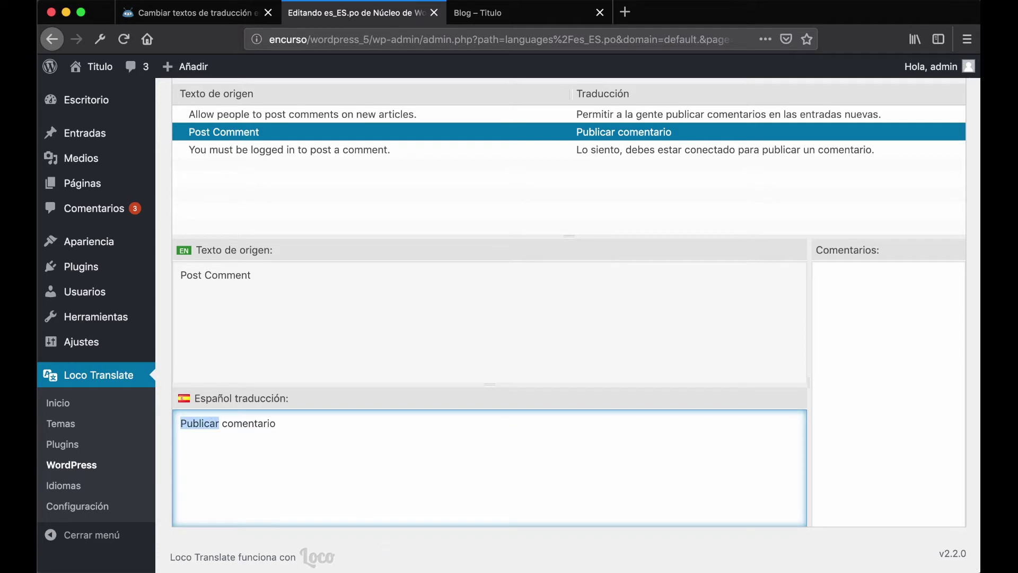
{"action": "type", "text": "Enviar"}
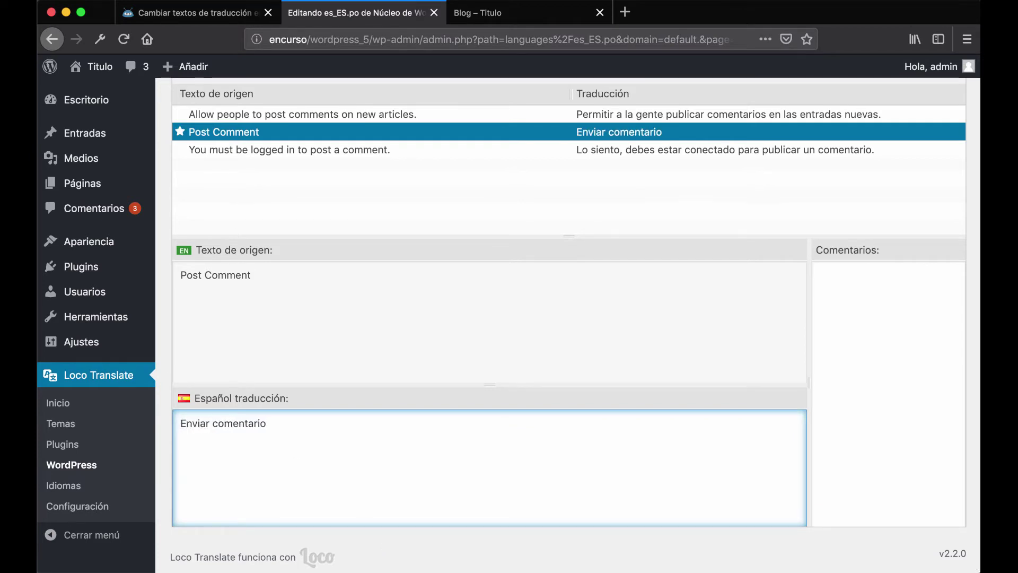
{"action": "scroll", "coordinate": [643, 442], "scroll_direction": "up", "scroll_amount": 5}
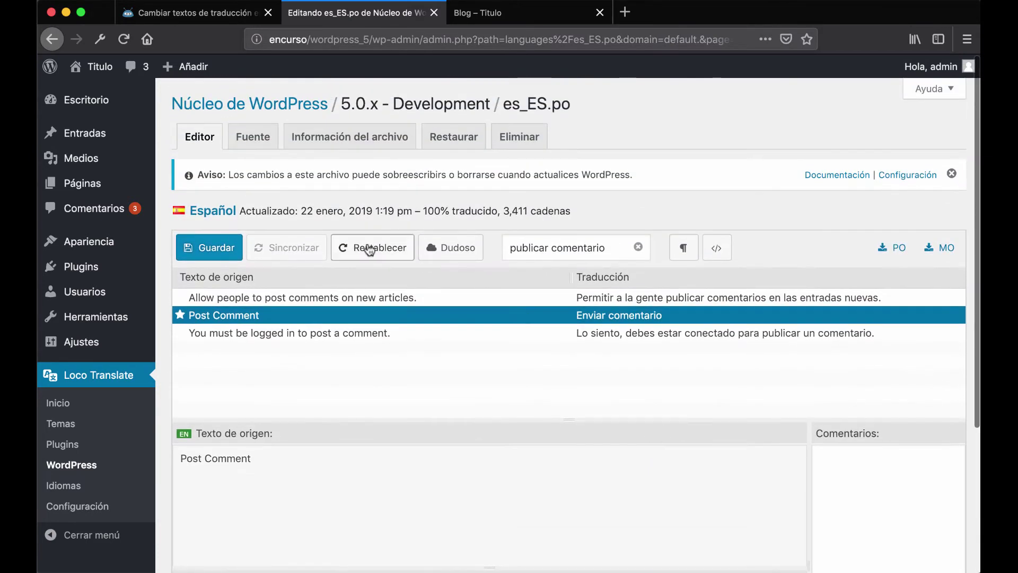
{"action": "left_click", "coordinate": [232, 245]}
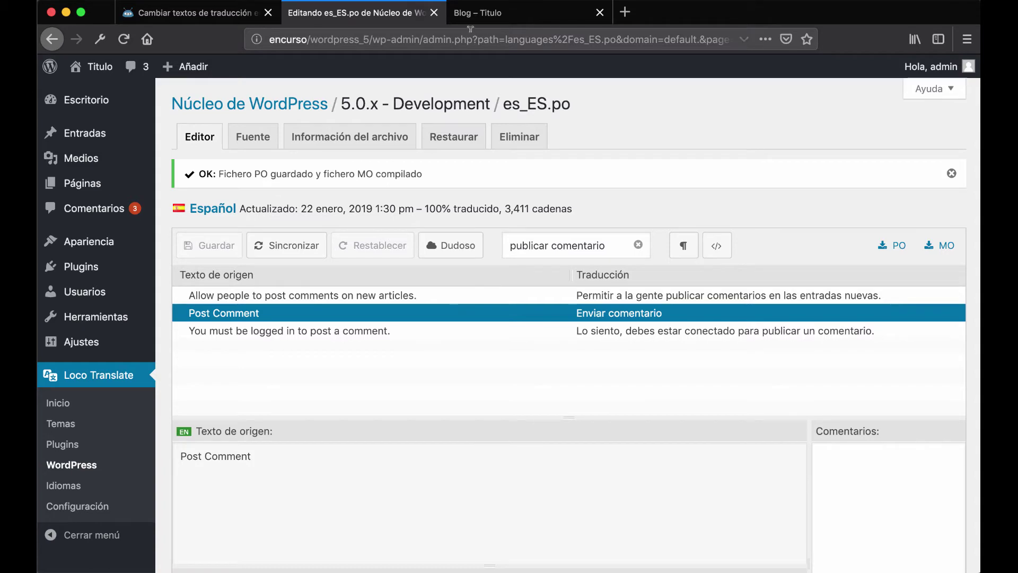
Reload the site's blog page and check the text of the comment form's submit button.
{"action": "left_click", "coordinate": [472, 12]}
{"action": "scroll", "coordinate": [495, 250], "scroll_direction": "down", "scroll_amount": 7}
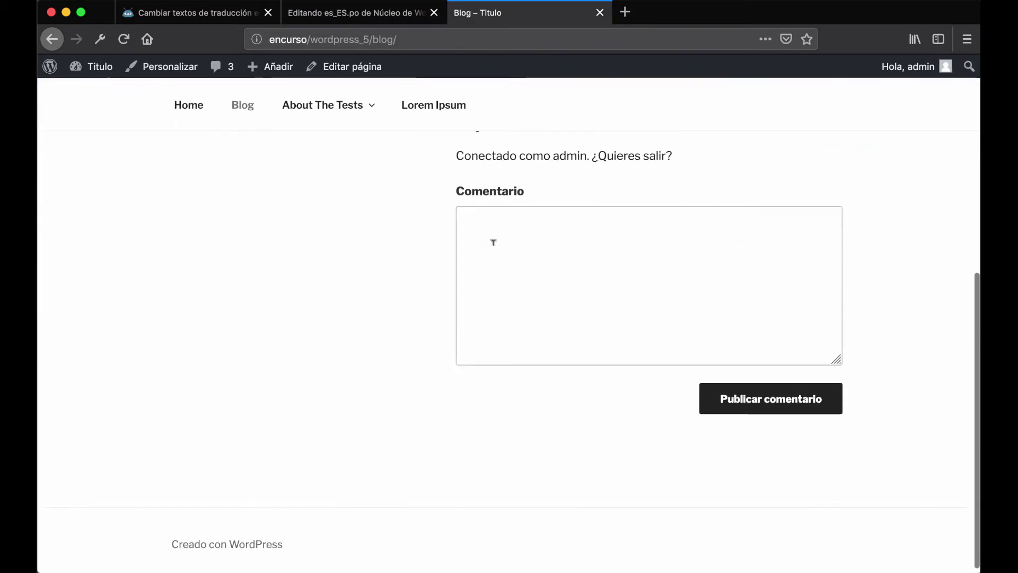
{"action": "key", "text": "super+r"}
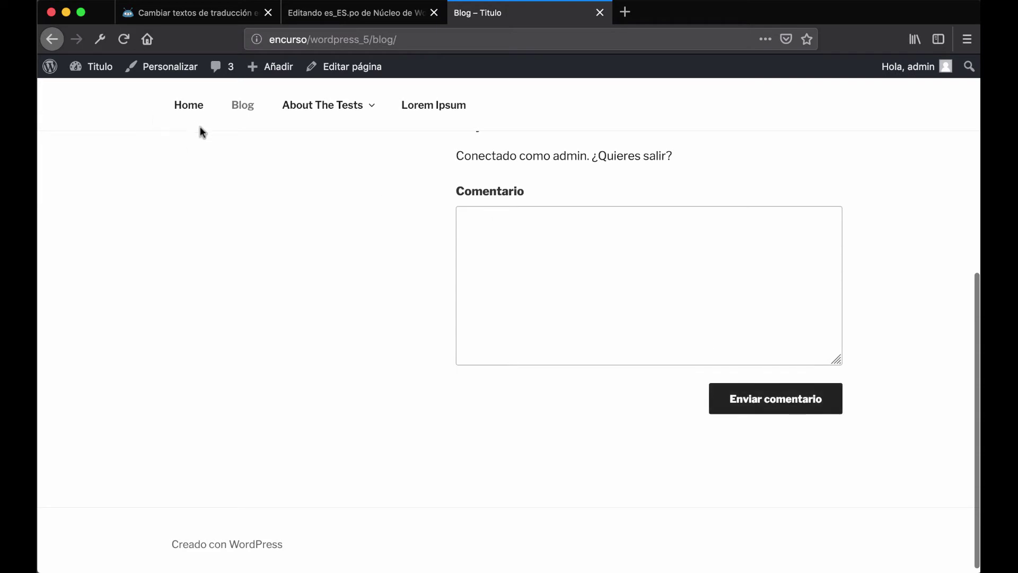
Examine the es_ES files and the new es_ES backup in the languages folder in Finder, and return to the blog page.
{"action": "scroll", "coordinate": [201, 132], "scroll_direction": "up", "scroll_amount": 2}
{"action": "left_click", "coordinate": [52, 27]}
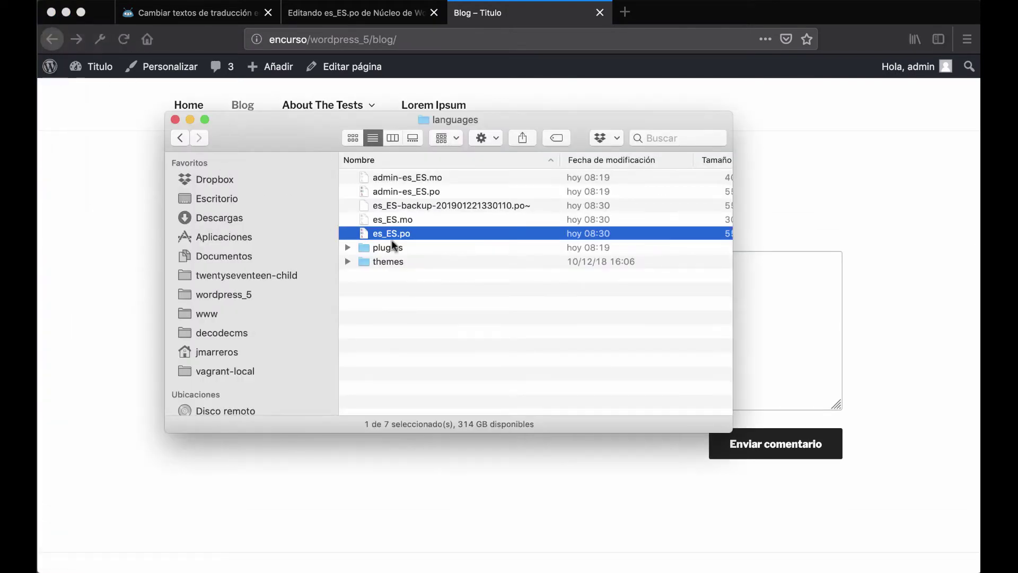
{"action": "left_click", "coordinate": [503, 341]}
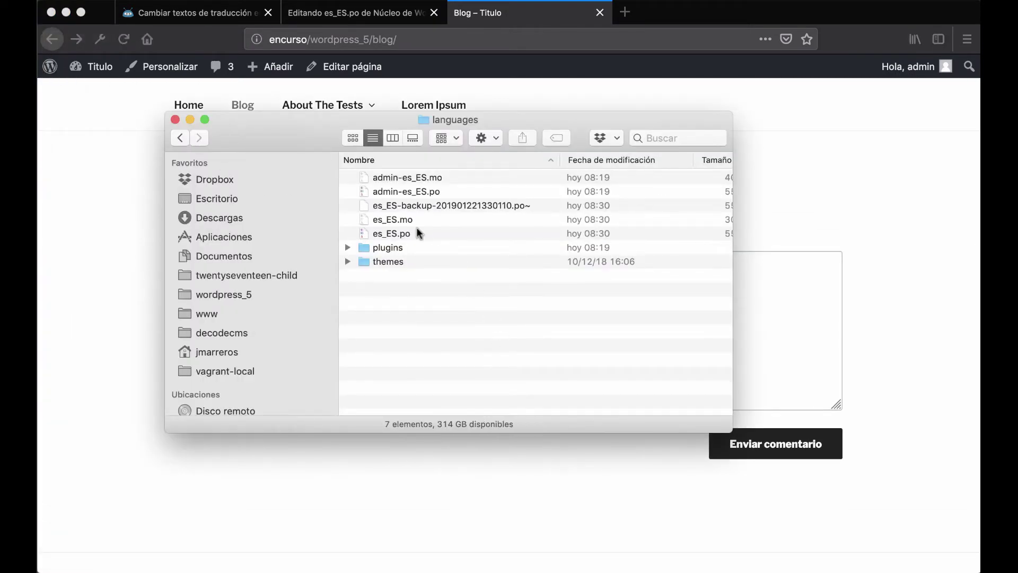
{"action": "left_click", "coordinate": [415, 206]}
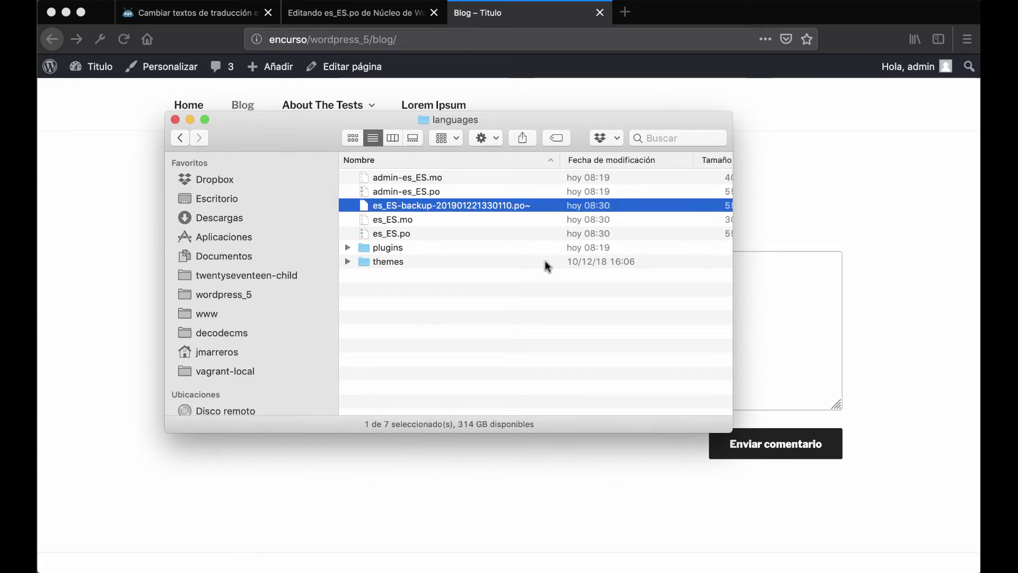
{"action": "left_click", "coordinate": [818, 219]}
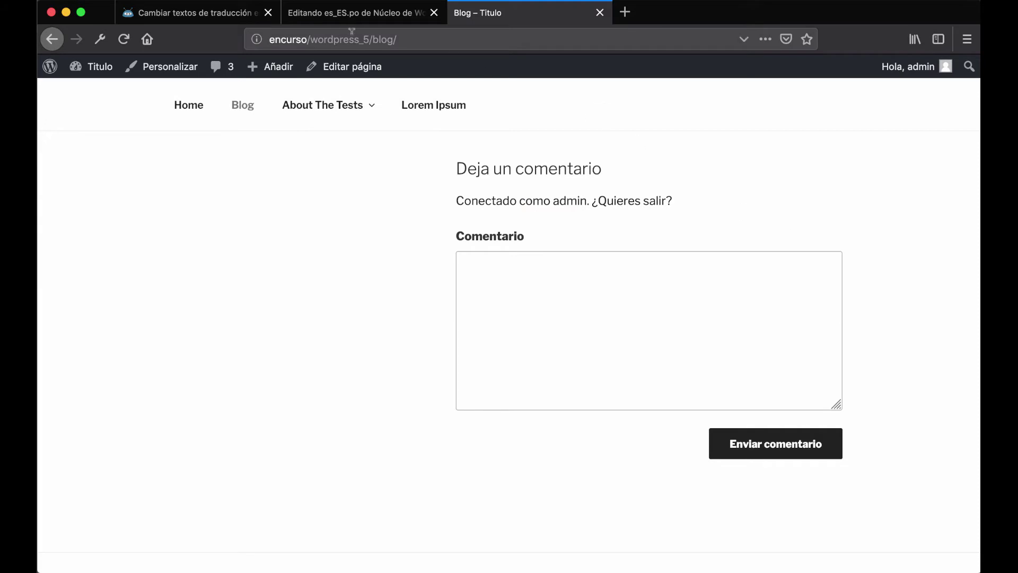
From the es_ES.po editor page, switch to Finder to check es_ES.po and es_ES.mo in the languages folder, and return to the browser.
{"action": "left_click", "coordinate": [329, 13]}
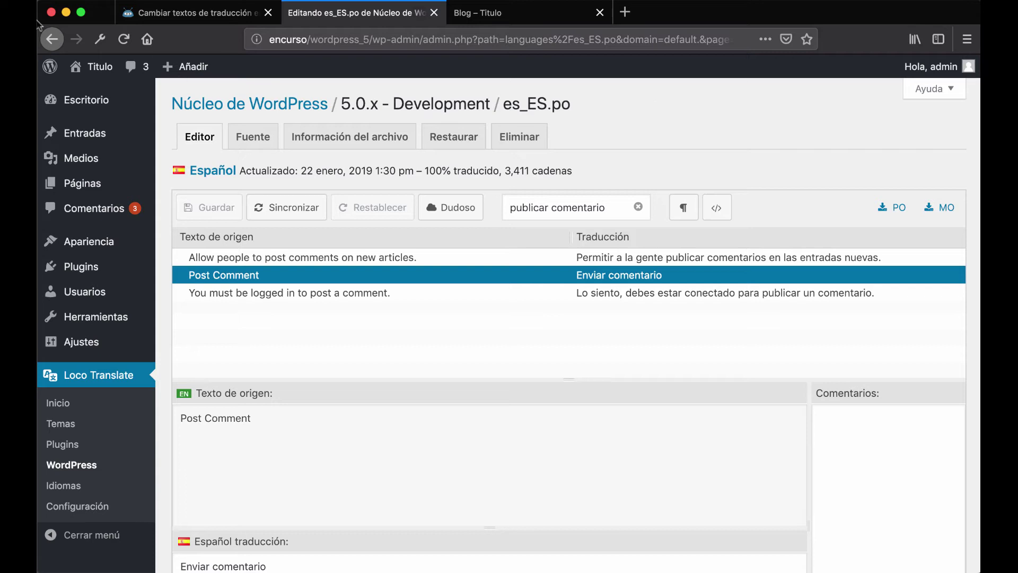
{"action": "left_click", "coordinate": [54, 19]}
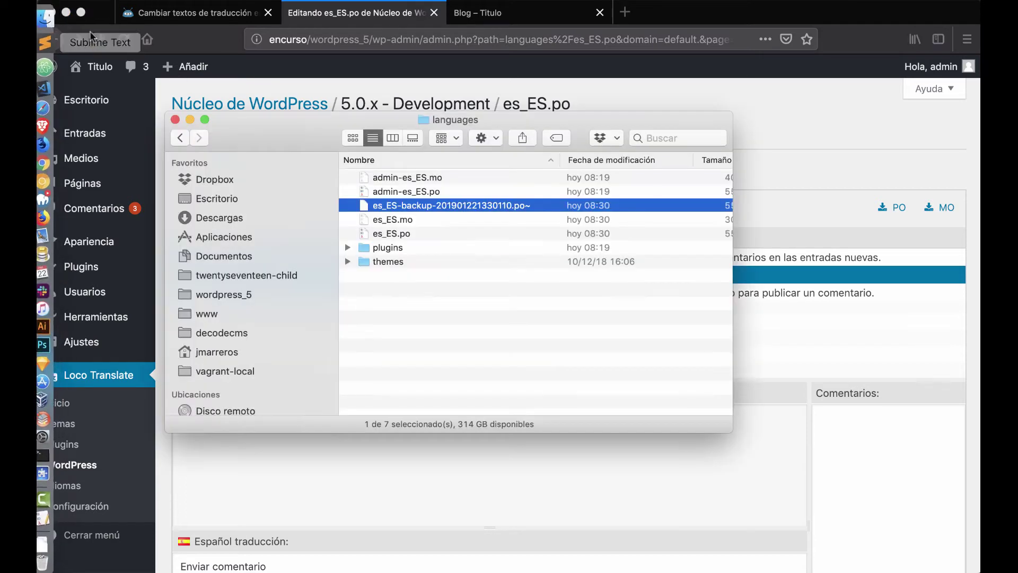
{"action": "left_click", "coordinate": [430, 234]}
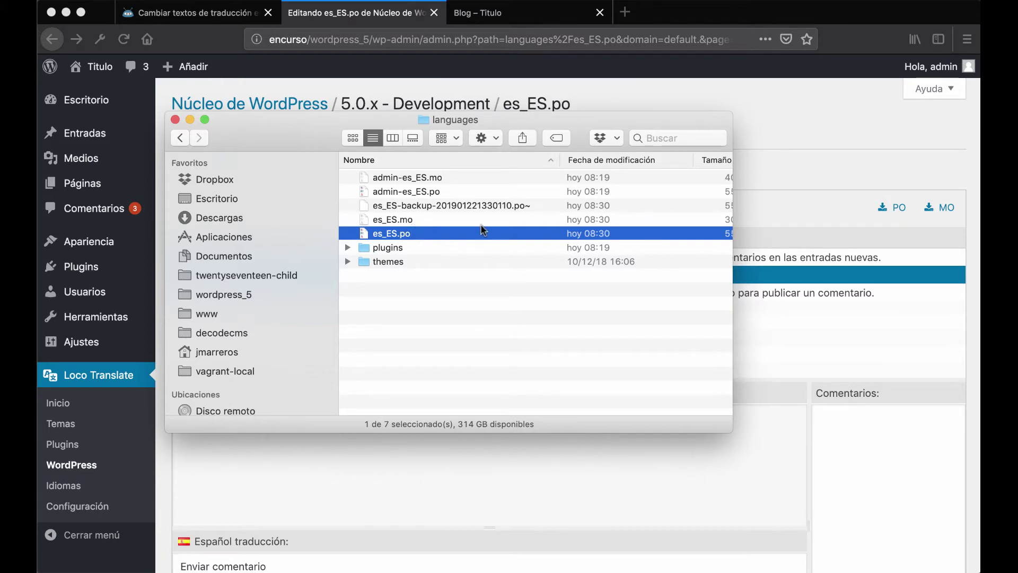
{"action": "left_click", "coordinate": [430, 220]}
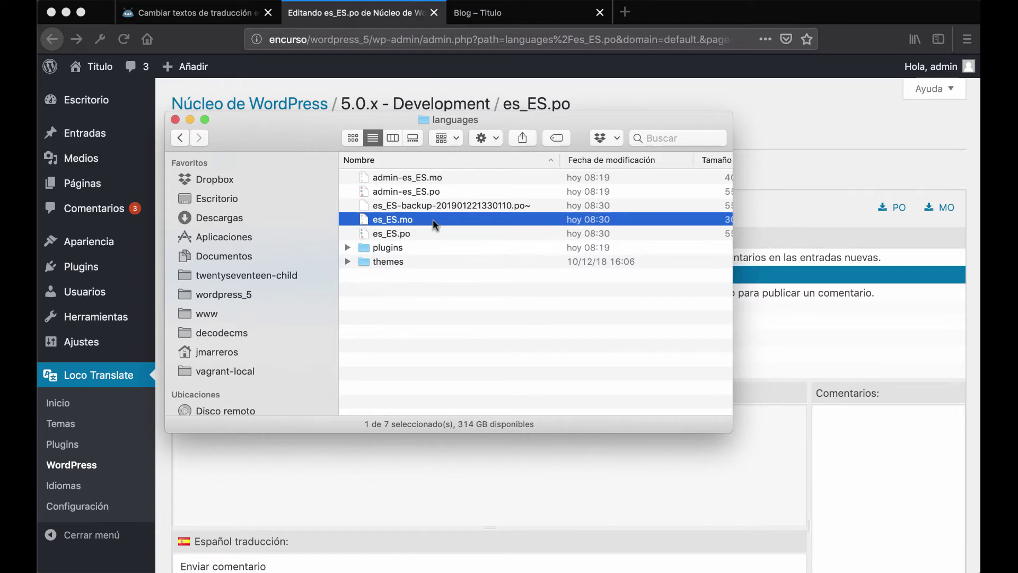
{"action": "left_click", "coordinate": [750, 153]}
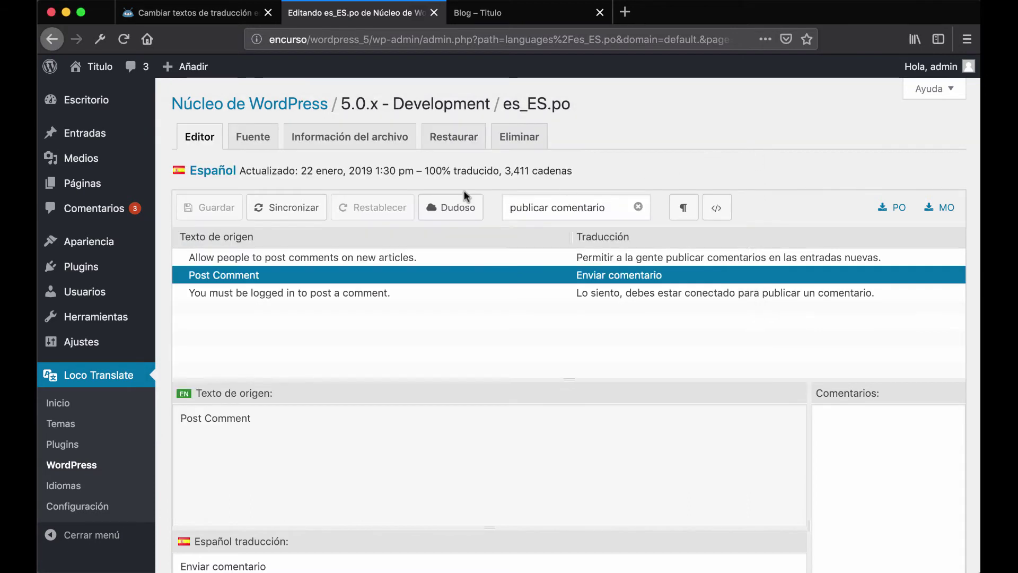
Open the restore view of es_ES.po and compare the backup with the current revision.
{"action": "left_click", "coordinate": [477, 141]}
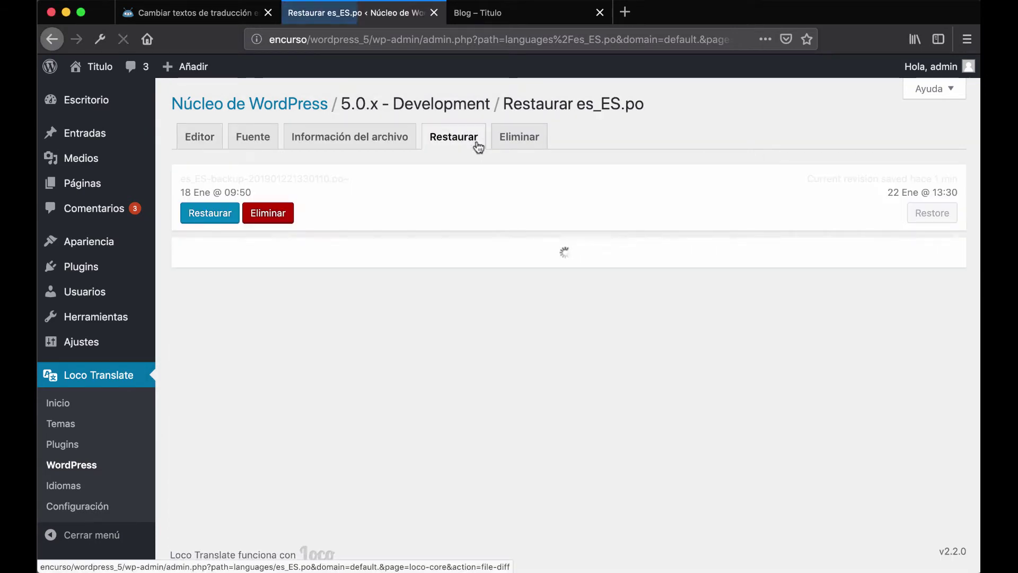
{"action": "left_click_drag", "start_coordinate": [185, 221], "coordinate": [419, 232]}
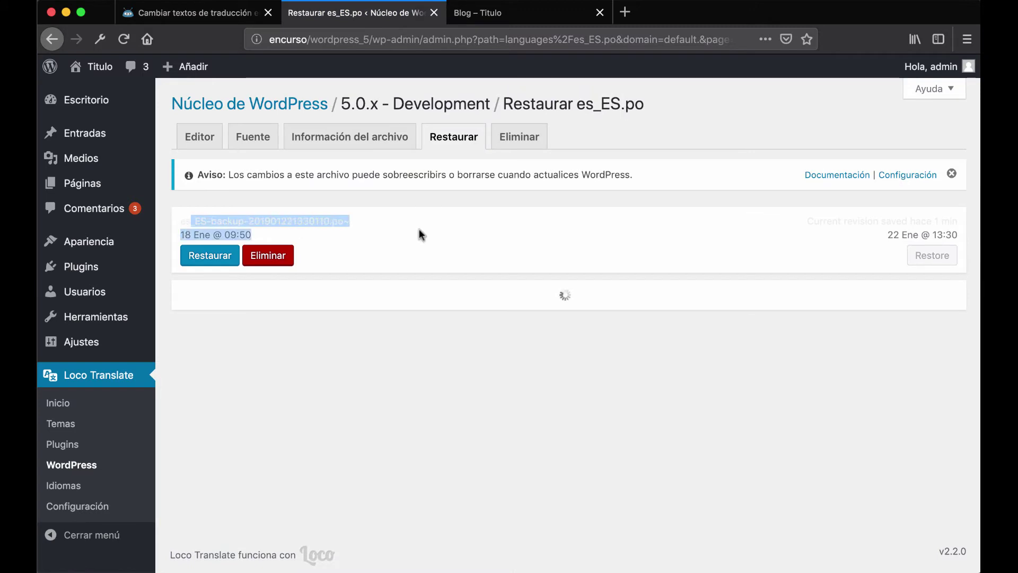
{"action": "left_click", "coordinate": [419, 232]}
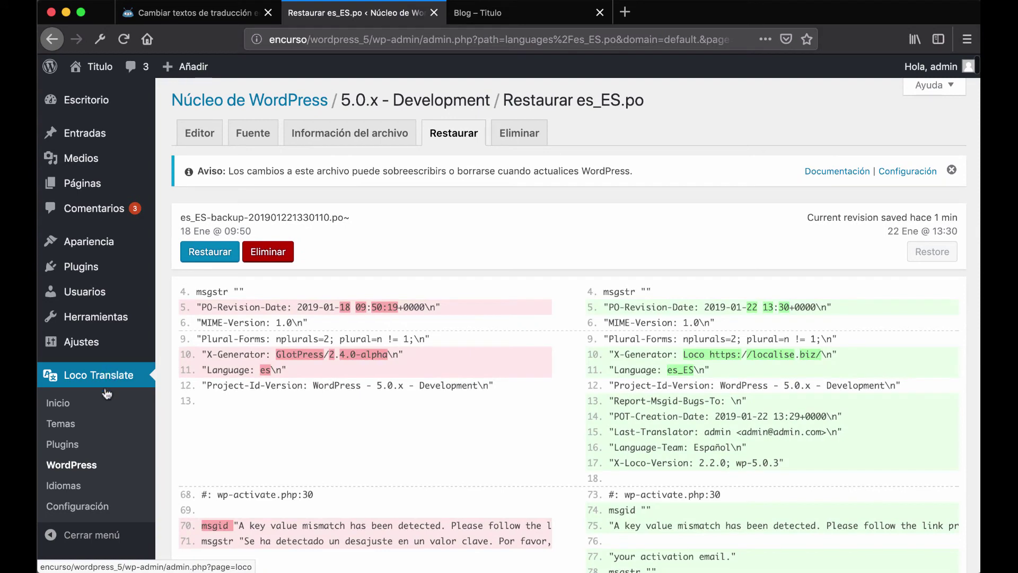
Deactivate the Loco Translate plugin and reload the blog page to check the comment form's button text.
{"action": "left_click", "coordinate": [117, 267]}
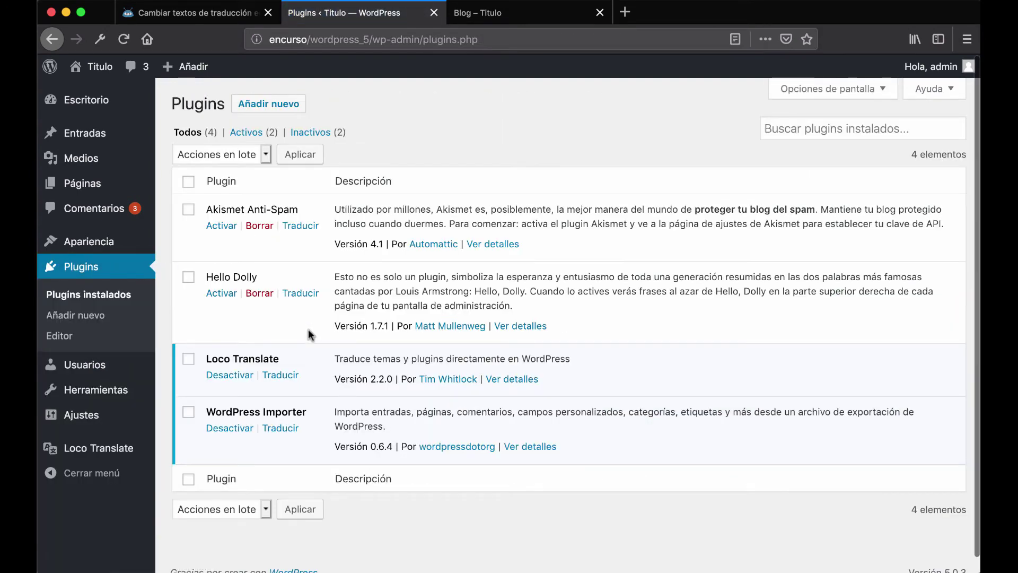
{"action": "left_click", "coordinate": [245, 377]}
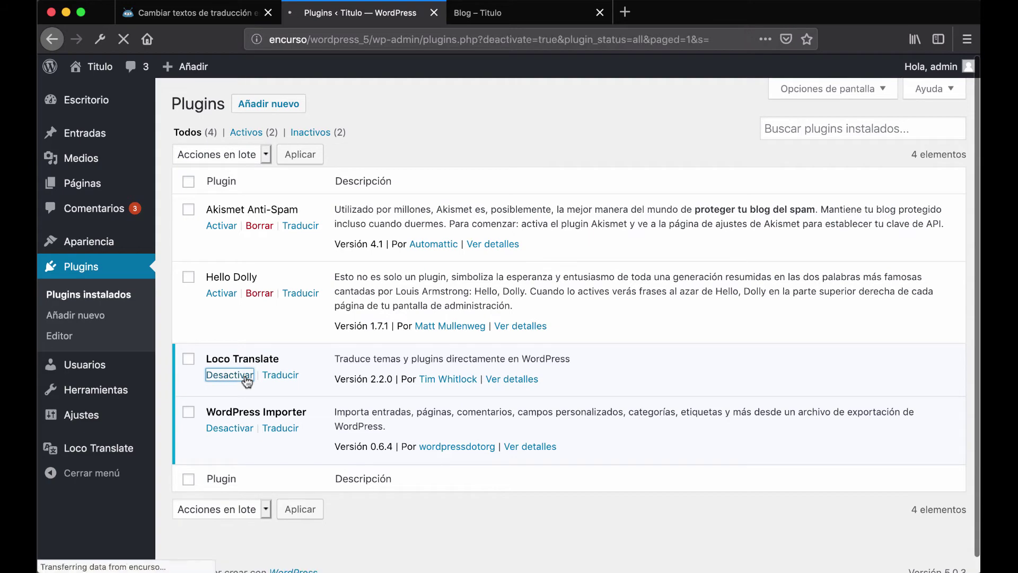
{"action": "left_click", "coordinate": [469, 20]}
{"action": "key", "text": "super+r"}
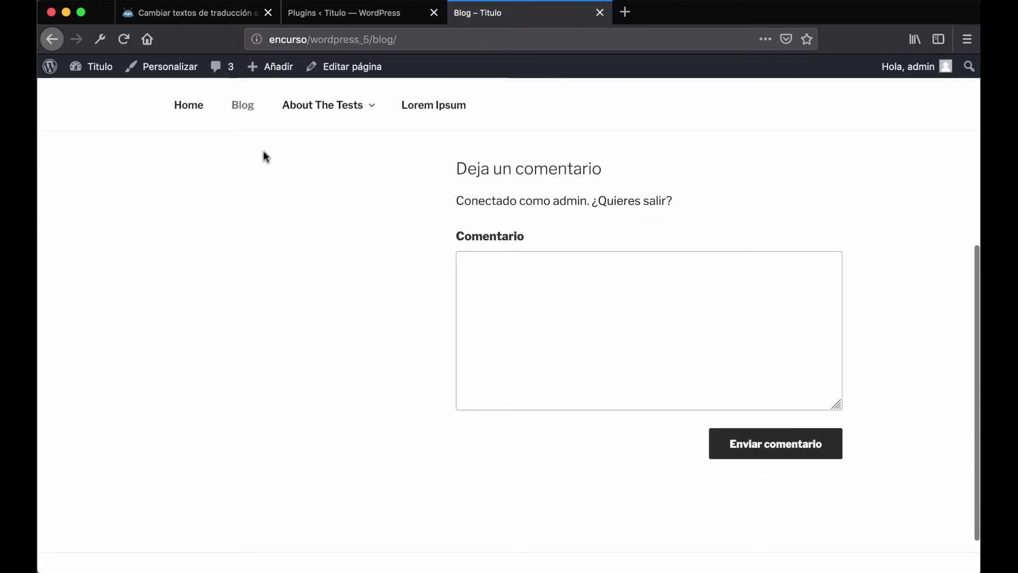
Review es_ES.po and its backup file in the languages folder in Finder, and return to the blog's comment form.
{"action": "left_click", "coordinate": [17, 24]}
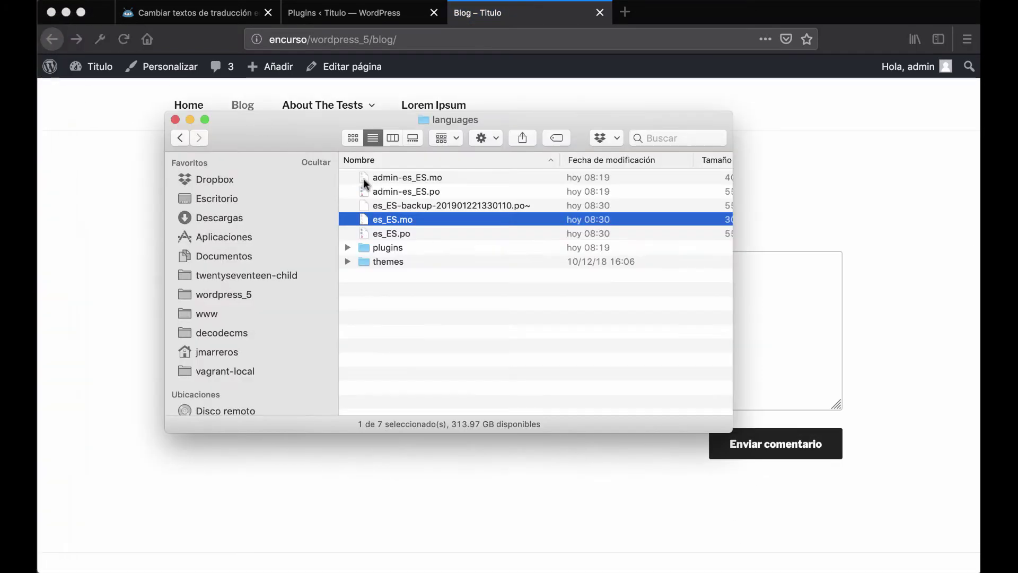
{"action": "left_click", "coordinate": [440, 232]}
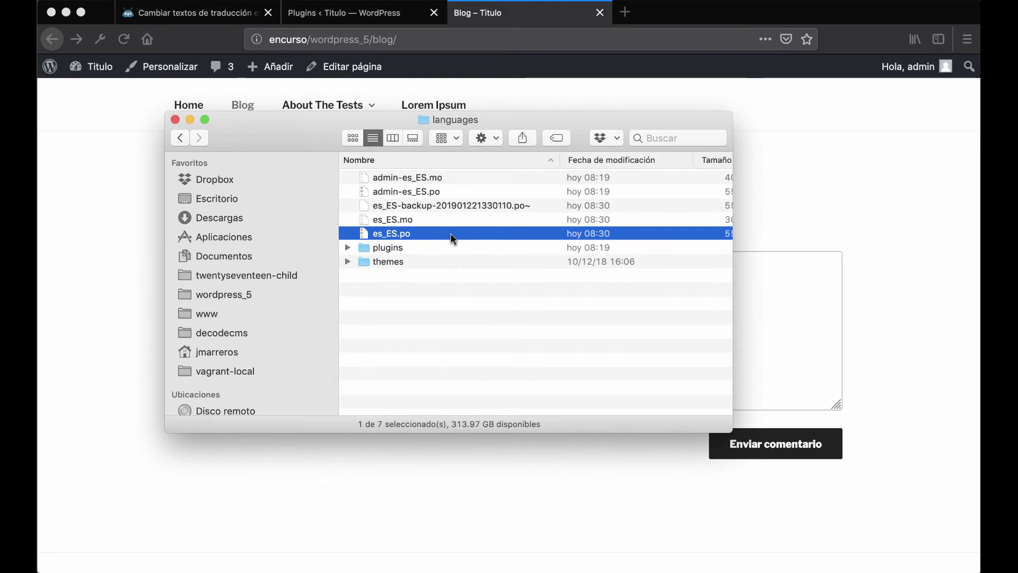
{"action": "scroll", "coordinate": [451, 234], "scroll_direction": "right", "scroll_amount": 5}
{"action": "scroll", "coordinate": [450, 233], "scroll_direction": "left", "scroll_amount": 5}
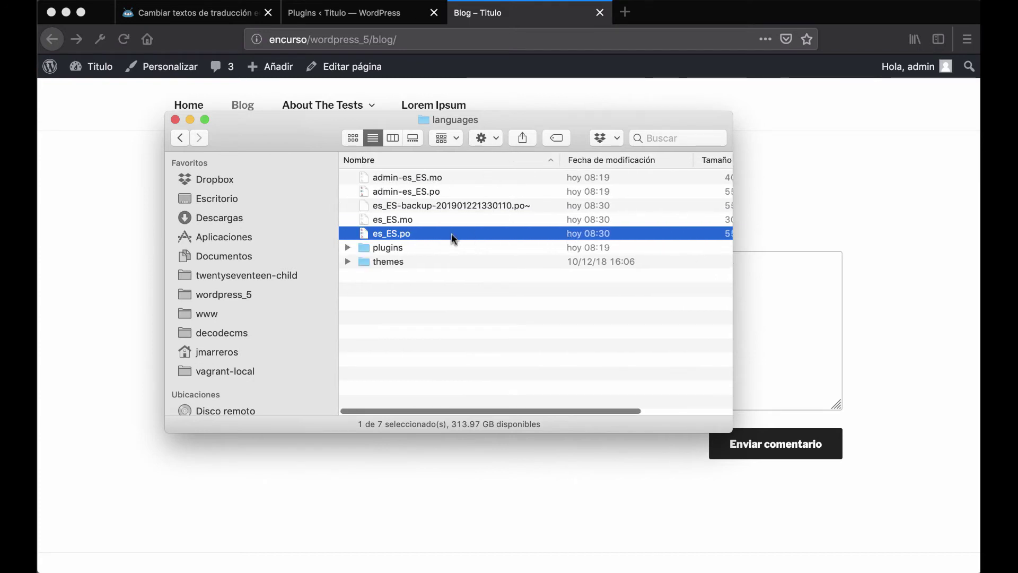
{"action": "left_click", "coordinate": [450, 206]}
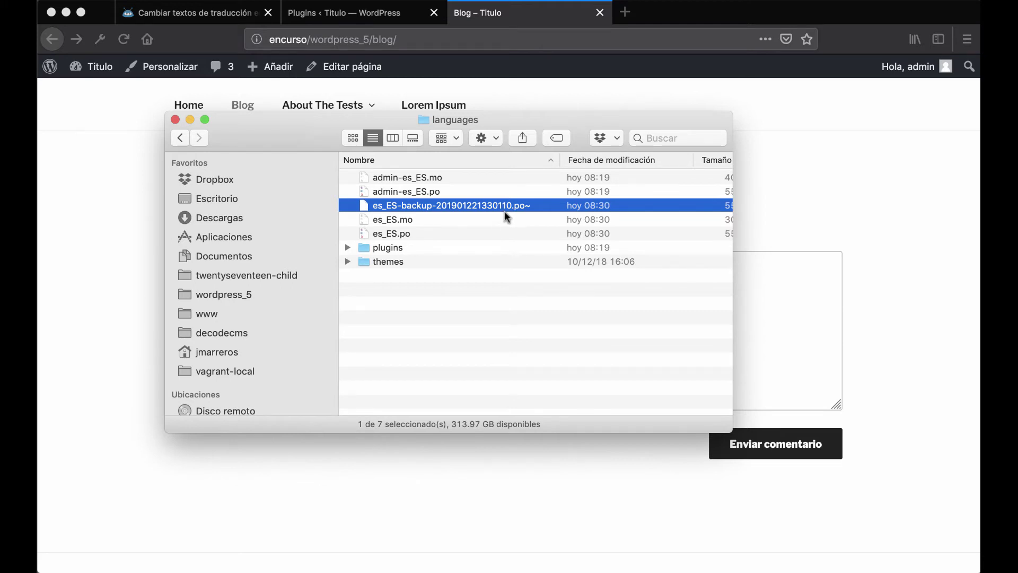
{"action": "left_click", "coordinate": [855, 206]}
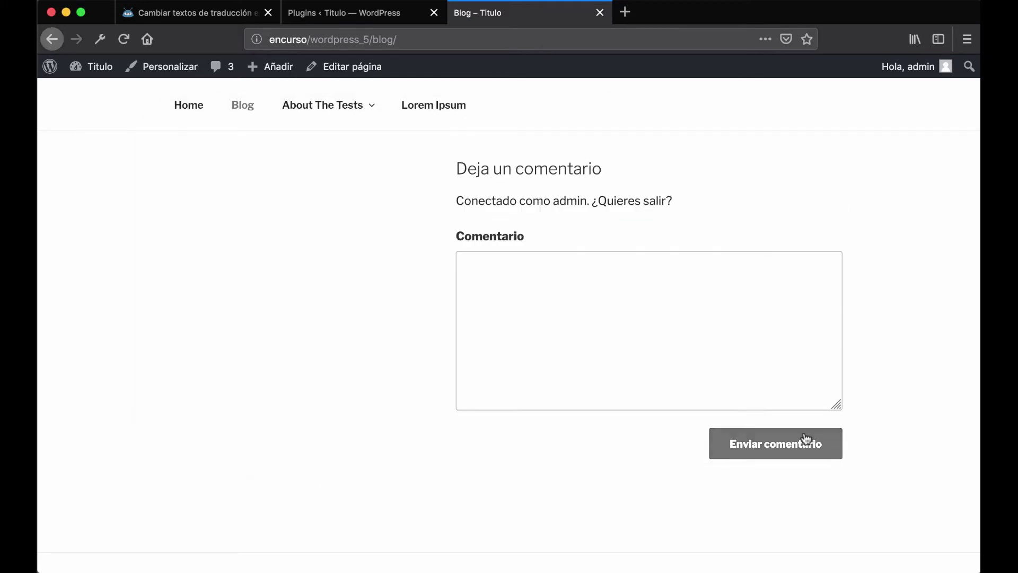
Reactivate the Loco Translate plugin from the installed plugins list.
{"action": "left_click", "coordinate": [354, 16]}
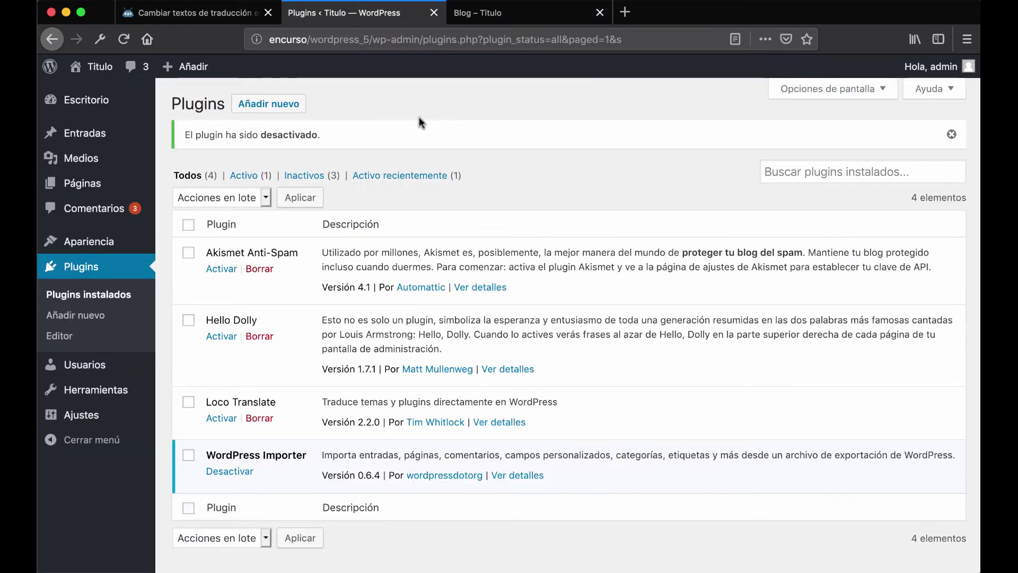
{"action": "left_click", "coordinate": [222, 418]}
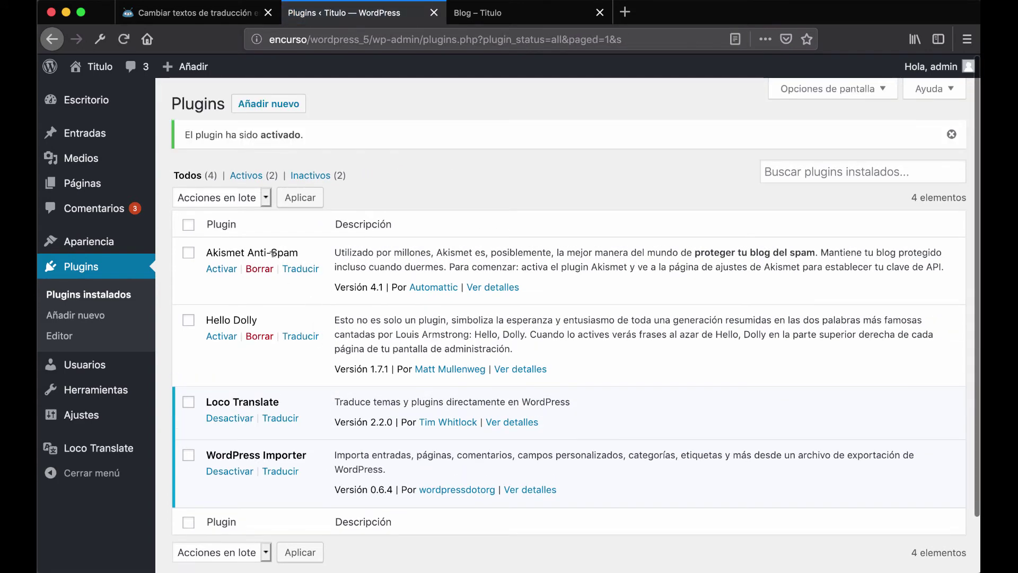
Restore the WordPress core's 5.0.x - Development es_ES.po from its 18 Ene @ 09:50 backup and reload the blog page to check the comment button.
{"action": "left_click", "coordinate": [98, 449]}
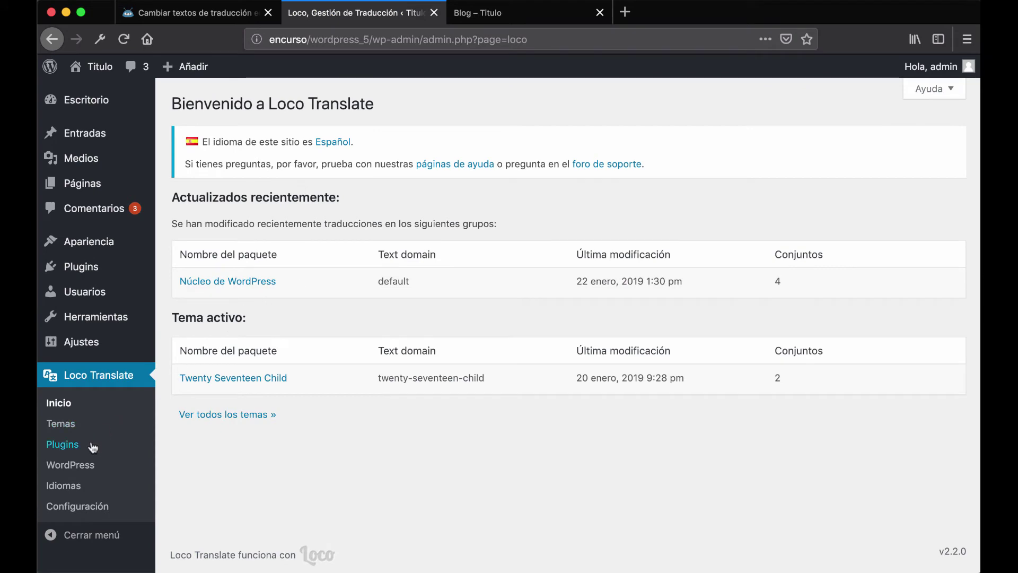
{"action": "left_click", "coordinate": [86, 465]}
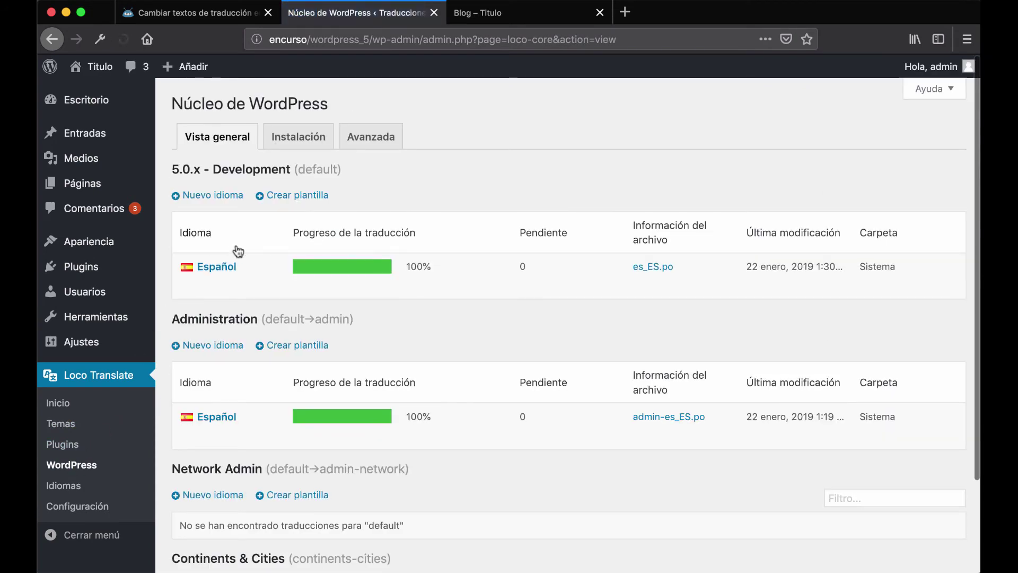
{"action": "left_click", "coordinate": [217, 266]}
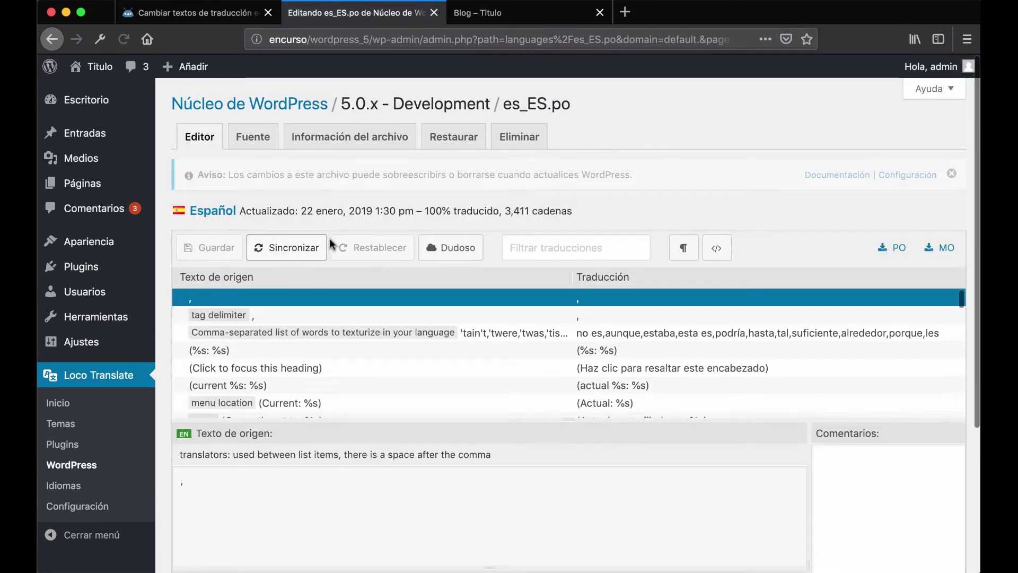
{"action": "left_click", "coordinate": [470, 141]}
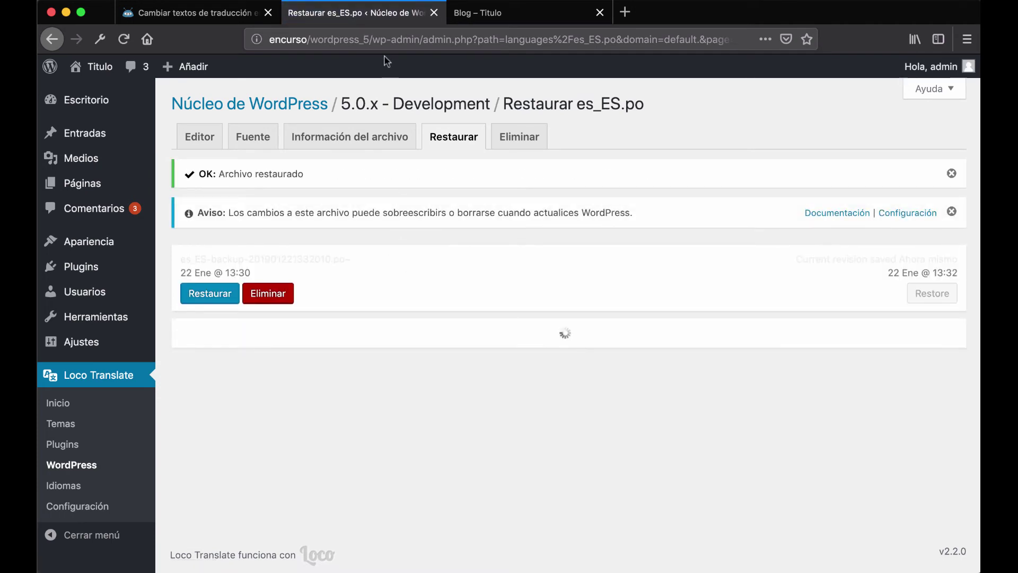
{"action": "left_click", "coordinate": [484, 16]}
{"action": "key", "text": "super+r"}
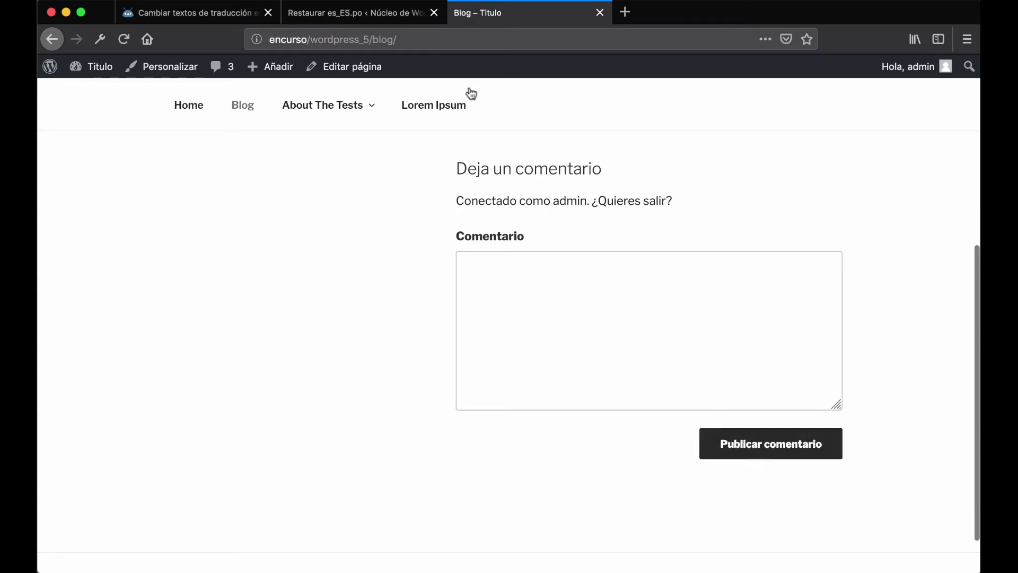
Deactivate the Loco Translate plugin in the installed plugins list.
{"action": "left_click", "coordinate": [344, 15]}
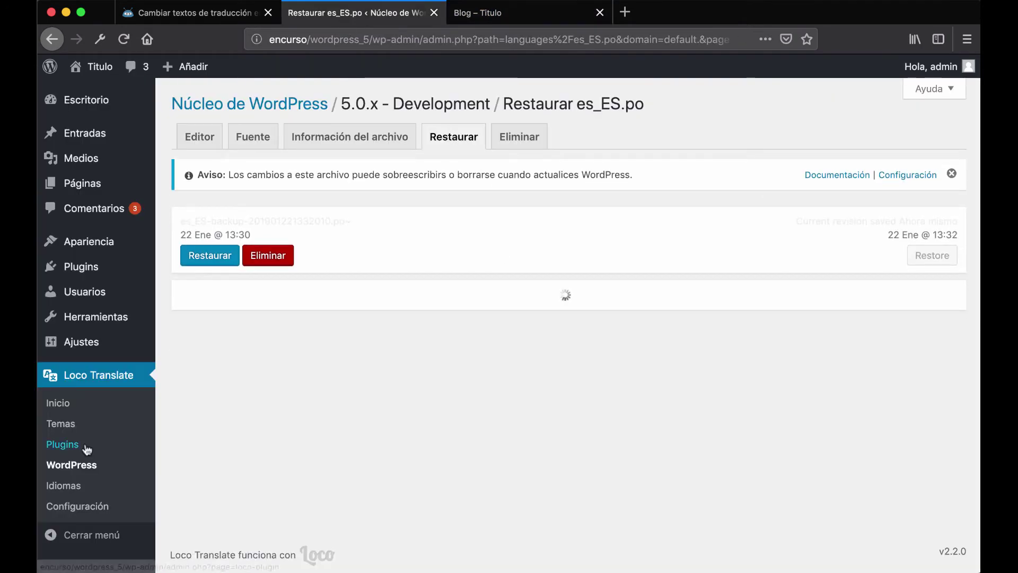
{"action": "left_click", "coordinate": [94, 272]}
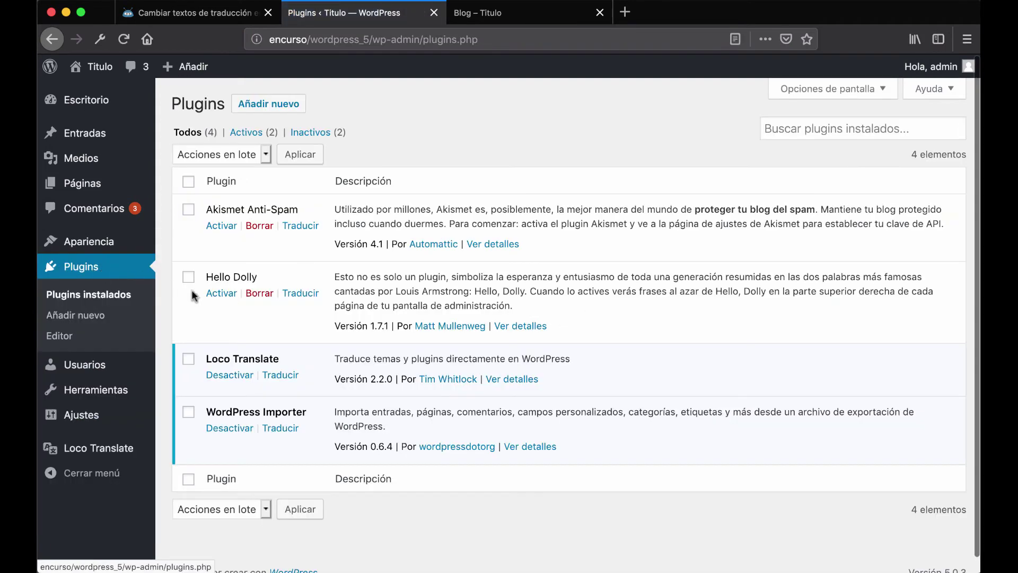
{"action": "left_click", "coordinate": [230, 375]}
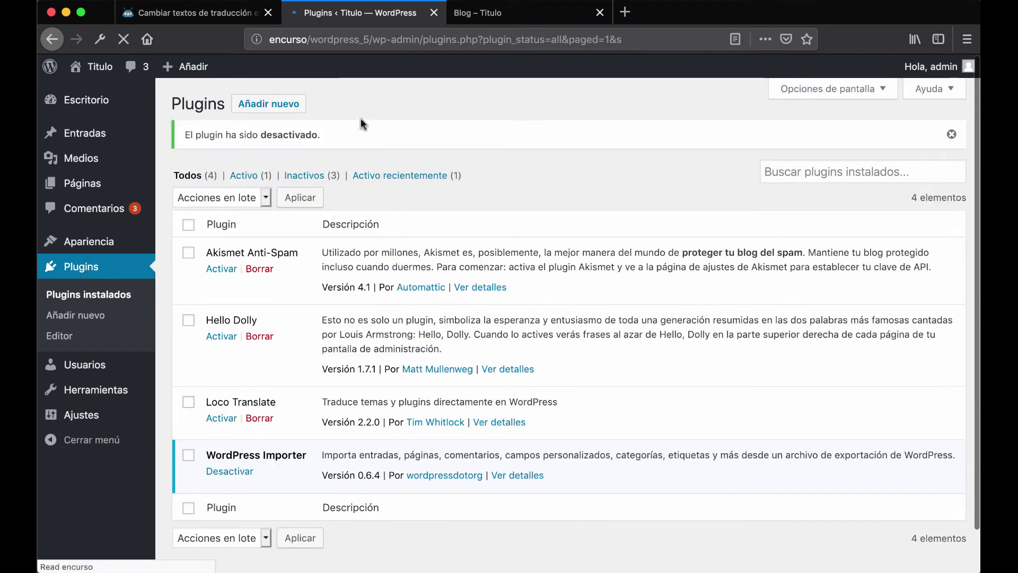
Select the complete gettext filter code with the dcms_change_traduction_text function in the article's section on changing translation texts with code.
{"action": "left_click", "coordinate": [191, 13]}
{"action": "scroll", "coordinate": [562, 206], "scroll_direction": "down", "scroll_amount": 10}
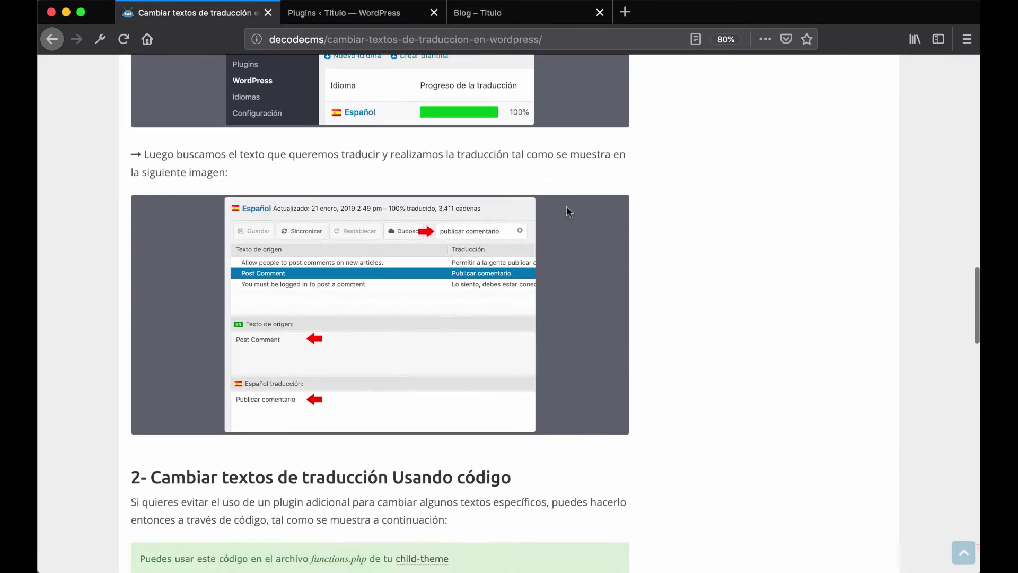
{"action": "scroll", "coordinate": [540, 204], "scroll_direction": "down", "scroll_amount": 5}
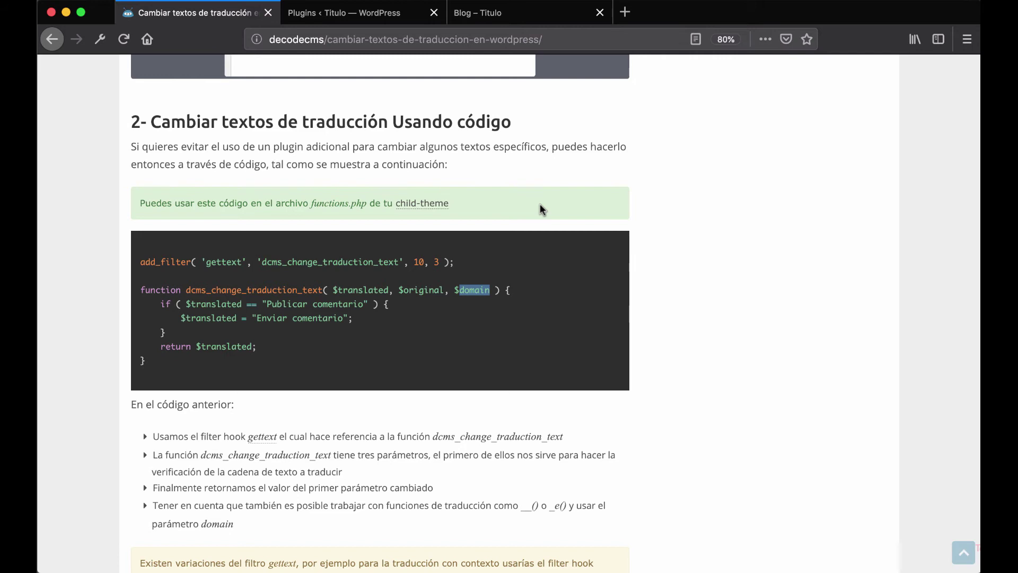
{"action": "scroll", "coordinate": [482, 286], "scroll_direction": "down", "scroll_amount": 1}
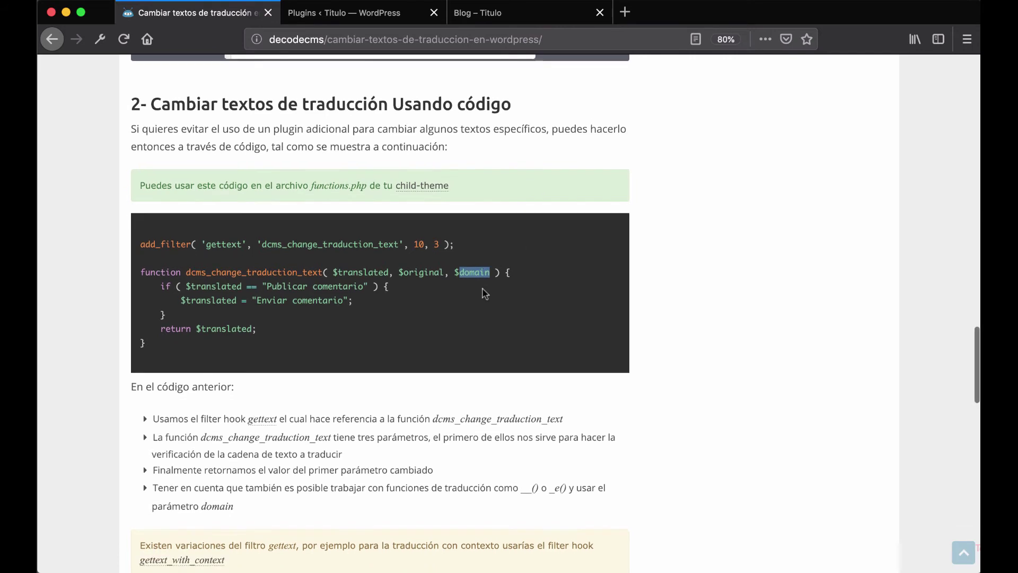
{"action": "left_click_drag", "start_coordinate": [226, 351], "coordinate": [144, 238]}
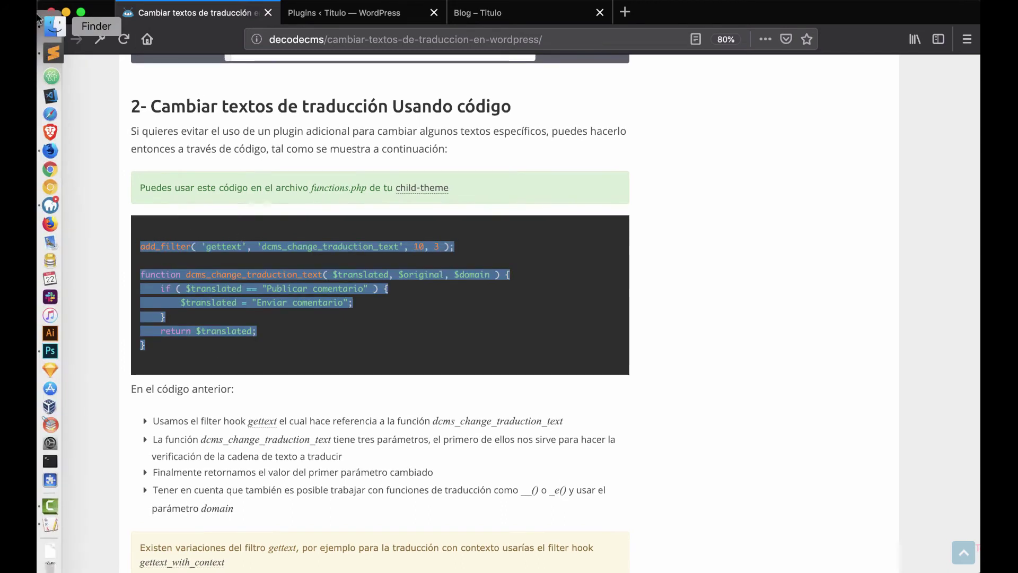
Open functions.php from the twentyseventeen-child theme folder inside wordpress_5's wp-content/themes directory in the code editor.
{"action": "left_click", "coordinate": [39, 19]}
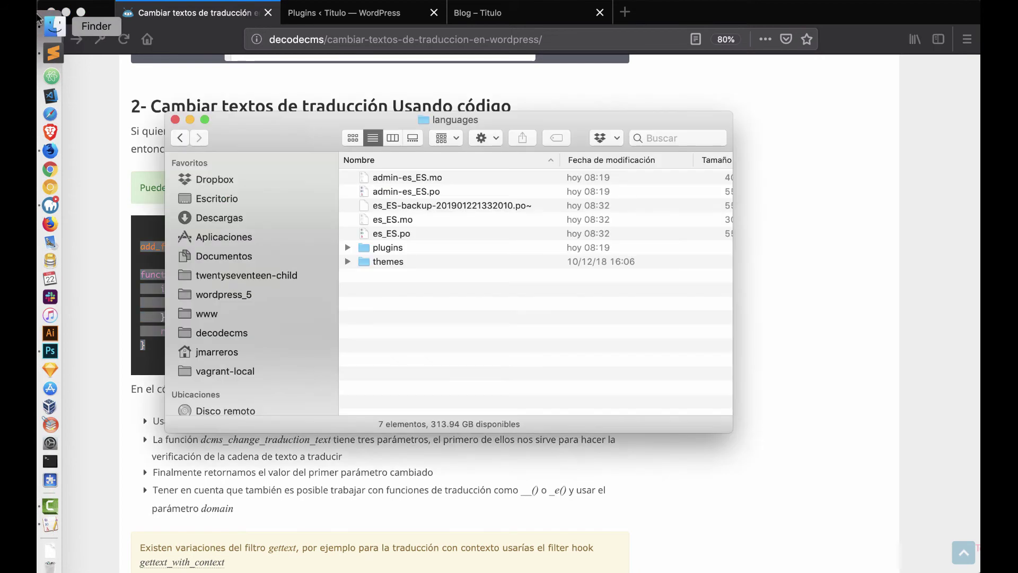
{"action": "left_click", "coordinate": [450, 119], "text": "super"}
{"action": "left_click", "coordinate": [457, 149]}
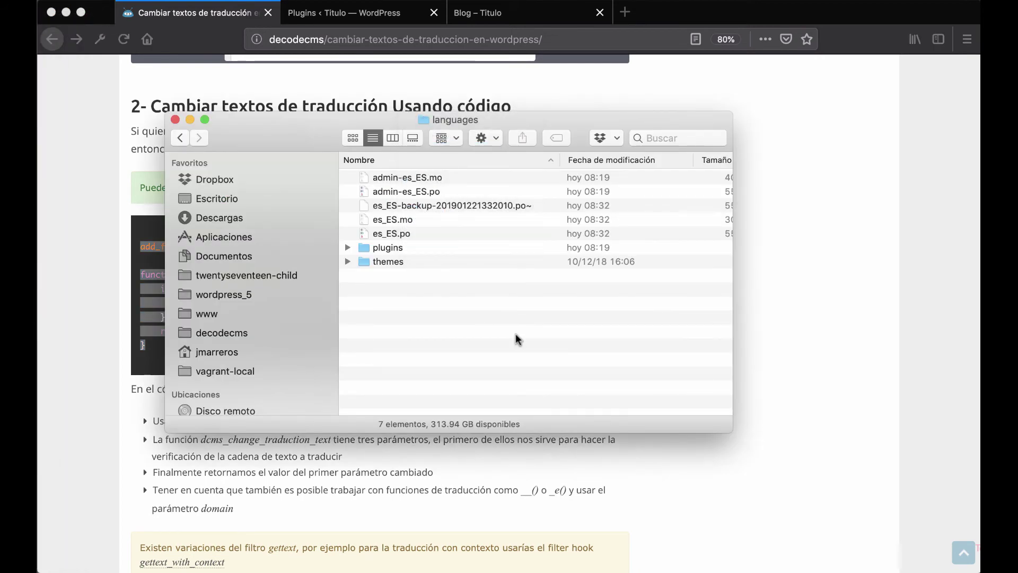
{"action": "double_click", "coordinate": [469, 312]}
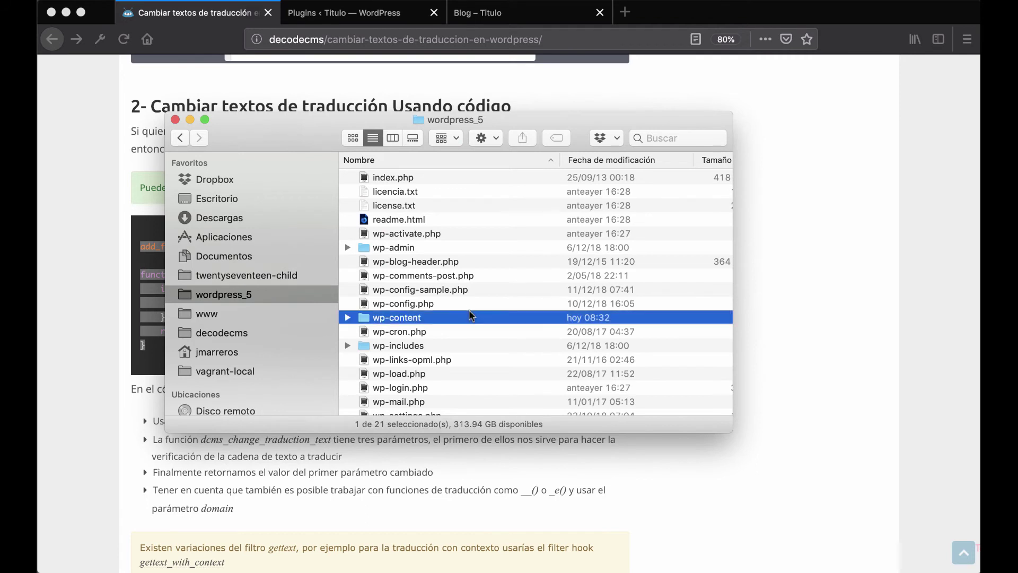
{"action": "left_click", "coordinate": [441, 218]}
{"action": "double_click", "coordinate": [441, 218]}
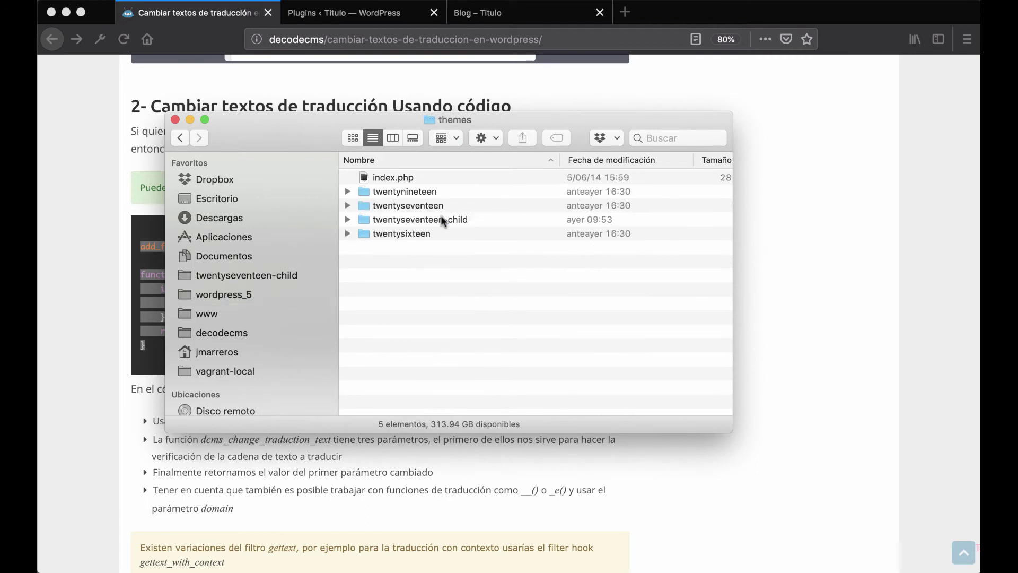
{"action": "left_click", "coordinate": [457, 218]}
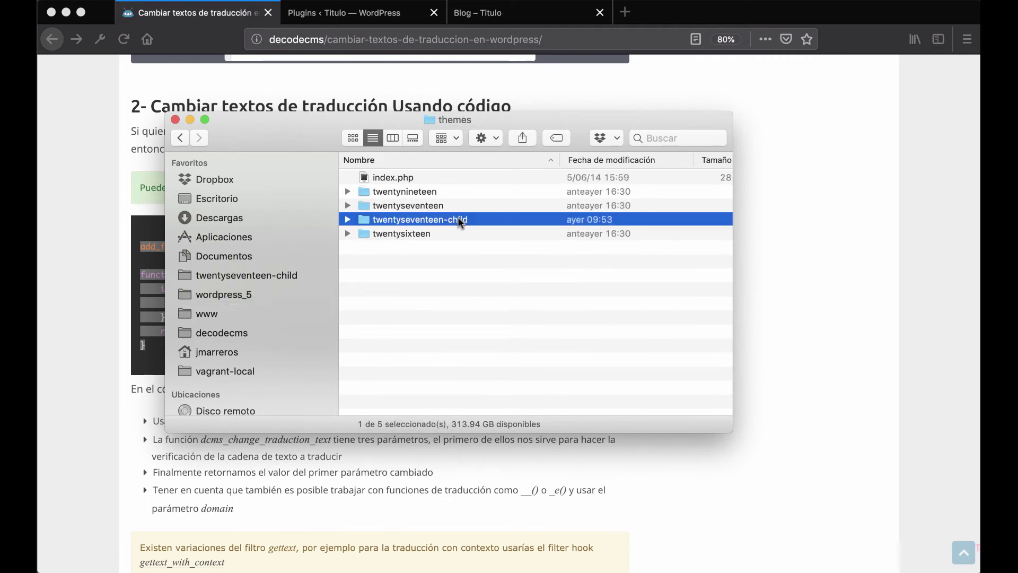
{"action": "double_click", "coordinate": [459, 217]}
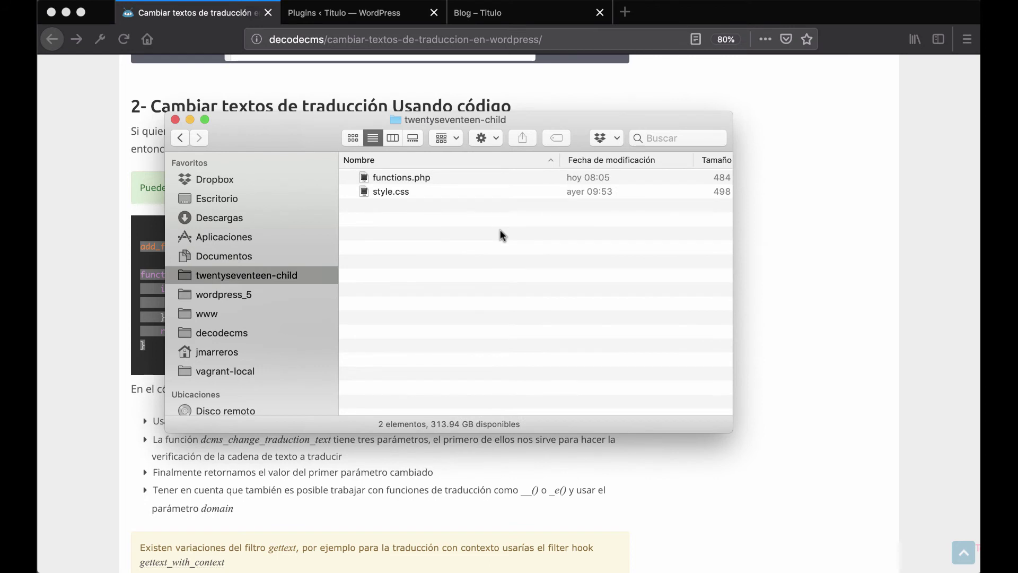
{"action": "double_click", "coordinate": [457, 177]}
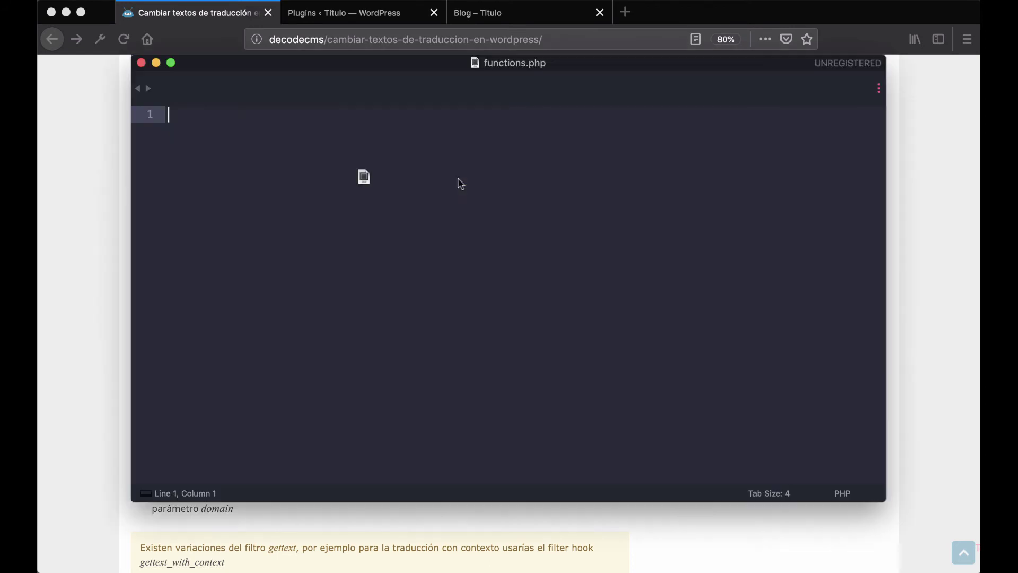
Add blank lines below the "Aqui agregar código adicional" comment and paste the copied gettext filter code with its dcms_change_traduction_text function there.
{"action": "left_click", "coordinate": [353, 453]}
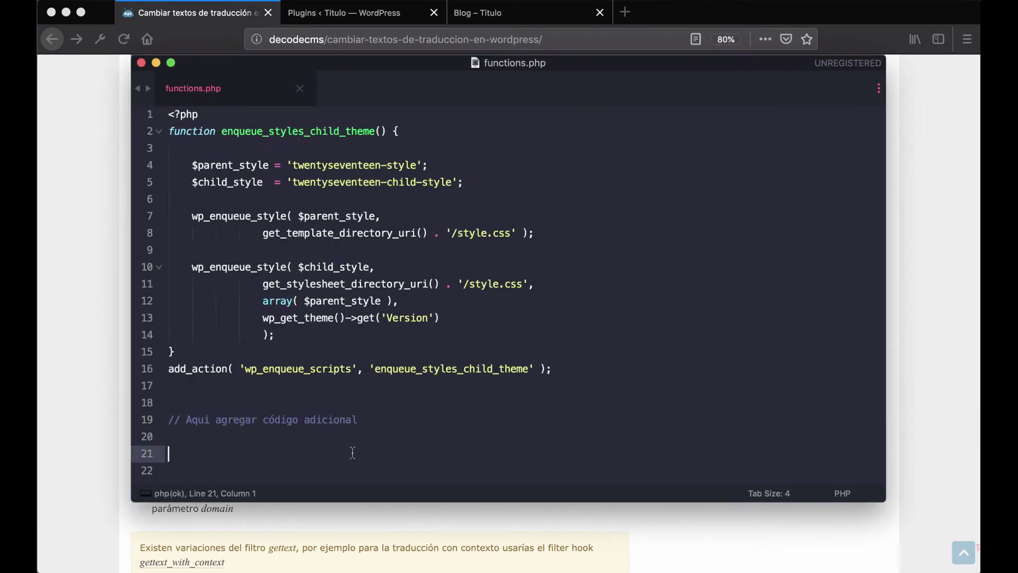
{"action": "key", "text": "Return"}
{"action": "key", "text": "Return"}
{"action": "key", "text": "Return"}
{"action": "key", "text": "Return"}
{"action": "key", "text": "Return"}
{"action": "key", "text": "Return"}
{"action": "key", "text": "Return"}
{"action": "key", "text": "Return"}
{"action": "key", "text": "Return"}
{"action": "key", "text": "Return"}
{"action": "key", "text": "Return"}
{"action": "key", "text": "Return"}
{"action": "key", "text": "Return"}
{"action": "key", "text": "Return"}
{"action": "key", "text": "Return"}
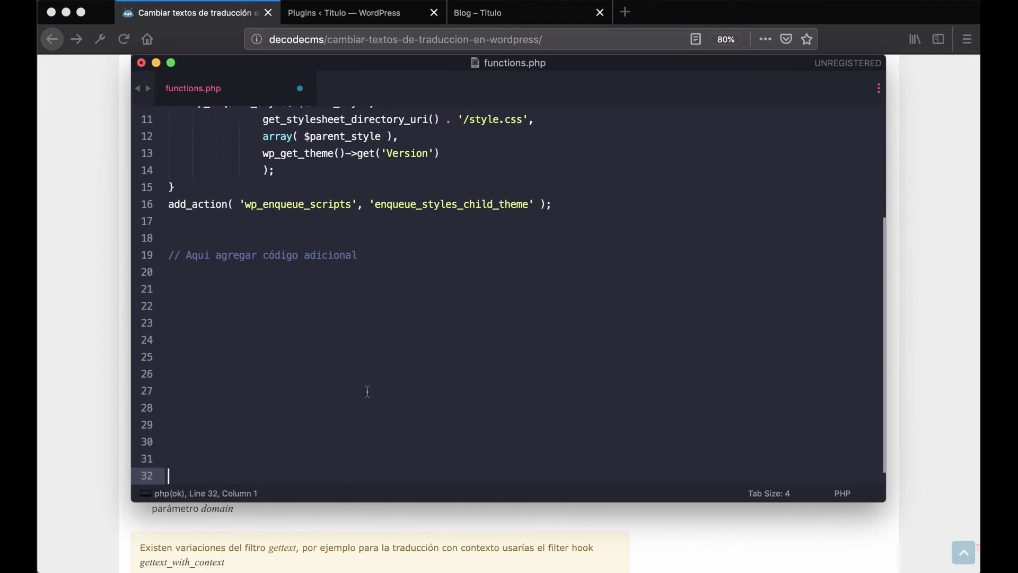
{"action": "left_click", "coordinate": [292, 254]}
{"action": "type", "text": "add_filter( 'gettext', 'dcms_change_traduction_text', 10, 3 );  function dcms_change_traduction_text( $translated, $original, $domain ) { \tif ( $translated == \"Publicar comentario\" ) { \t\t$translated = \"Enviar comentario\"; \t} \treturn $translated; }"}
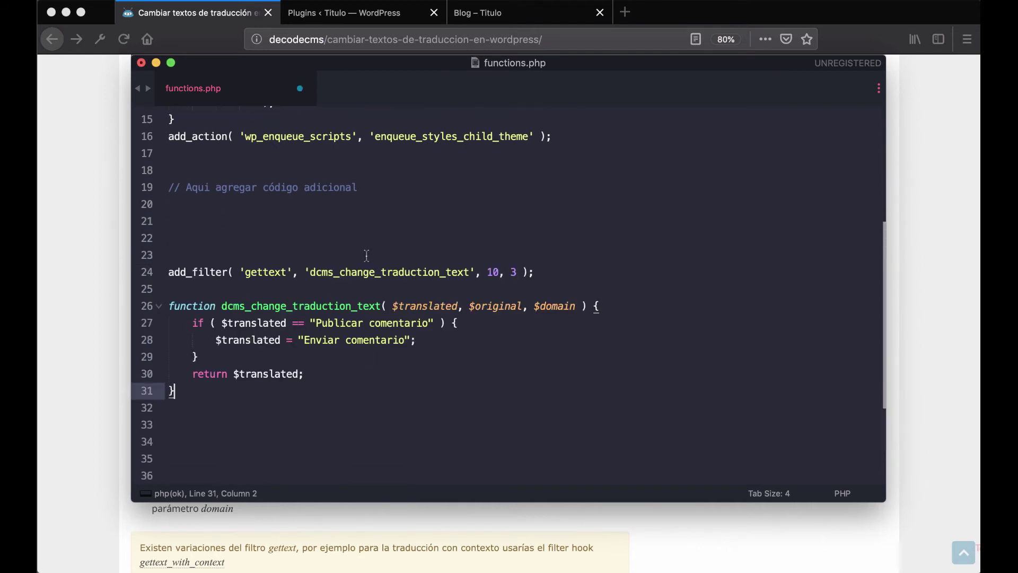
Remove the surplus blank lines above the add_filter line and select the hook name gettext in it.
{"action": "scroll", "coordinate": [329, 244], "scroll_direction": "down", "scroll_amount": 1}
{"action": "left_click", "coordinate": [357, 235]}
{"action": "key", "text": "BackSpace"}
{"action": "key", "text": "BackSpace"}
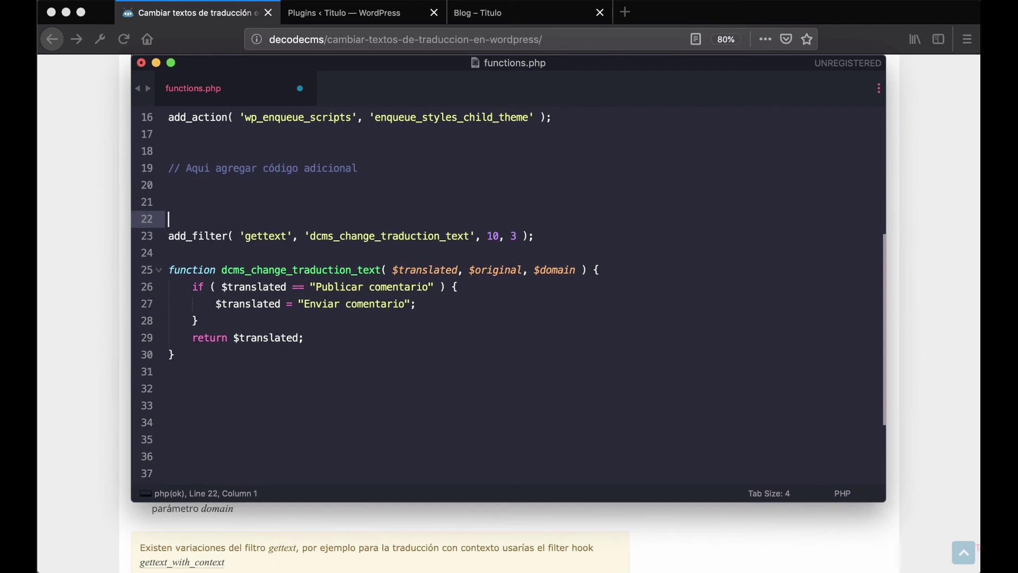
{"action": "double_click", "coordinate": [280, 225]}
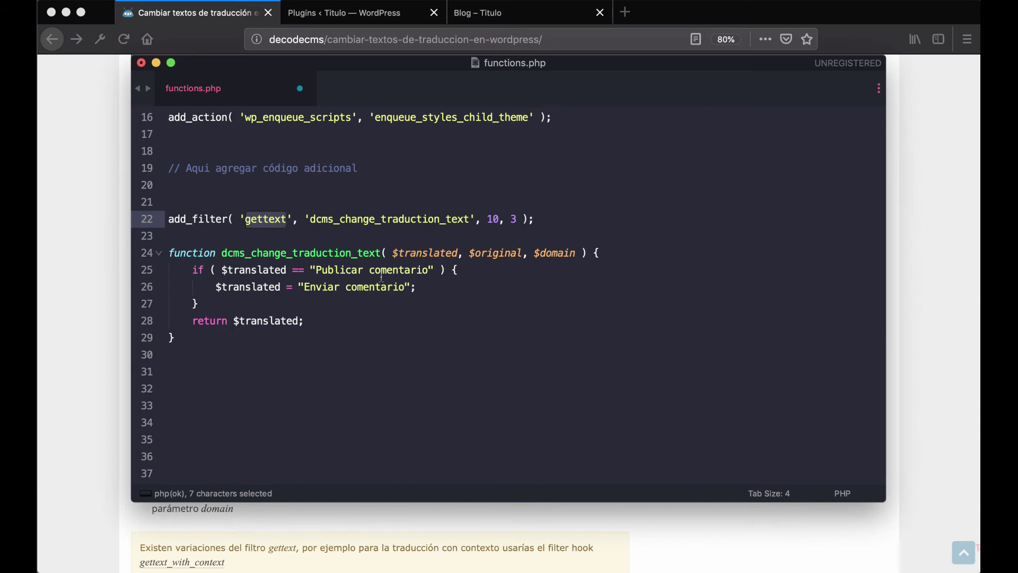
Write the translation function calls __() and _e() on two separate lines above the add_filter line.
{"action": "left_click", "coordinate": [289, 192]}
{"action": "key", "text": "Return"}
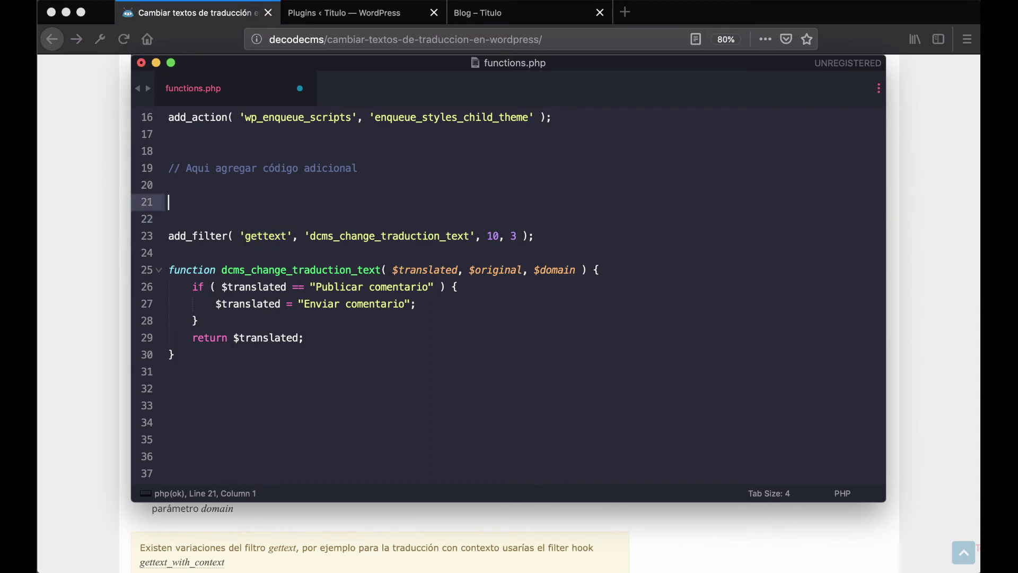
{"action": "type", "text": "__("}
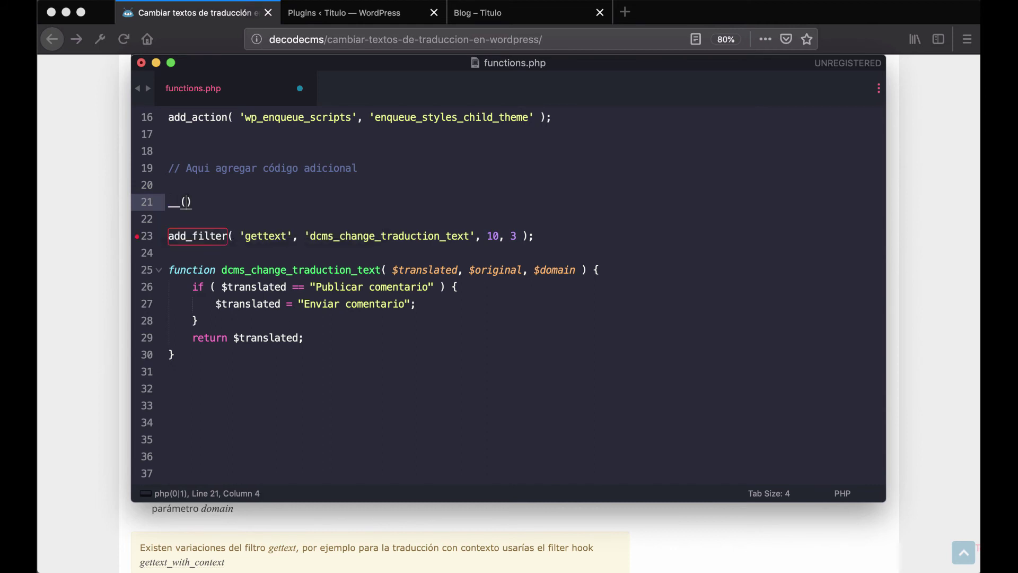
{"action": "key", "text": "Right"}
{"action": "key", "text": "Return"}
{"action": "type", "text": "{"}
{"action": "key", "text": "BackSpace"}
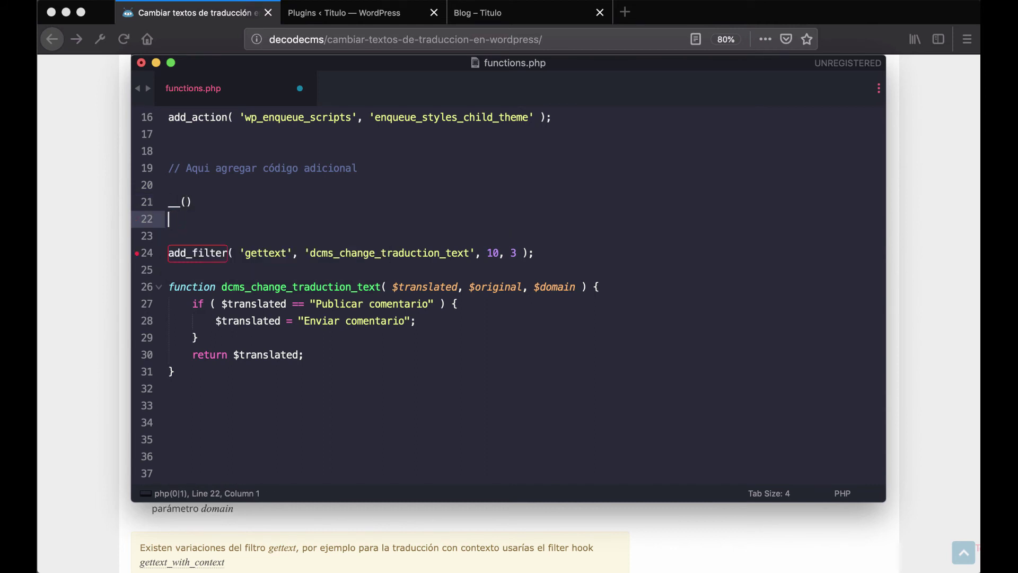
{"action": "type", "text": "{"}
{"action": "key", "text": "BackSpace"}
{"action": "type", "text": "_e"}
{"action": "type", "text": "('"}
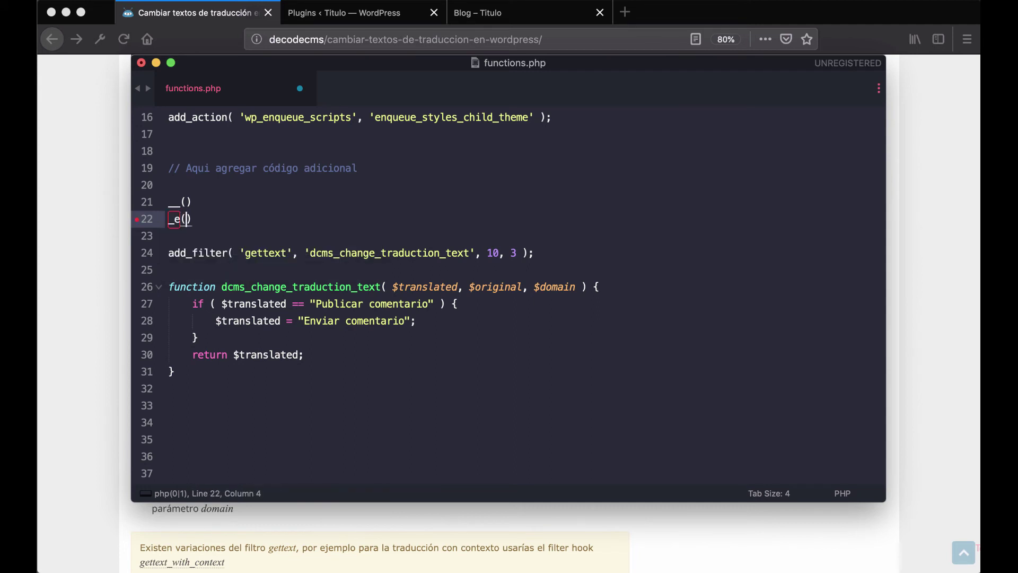